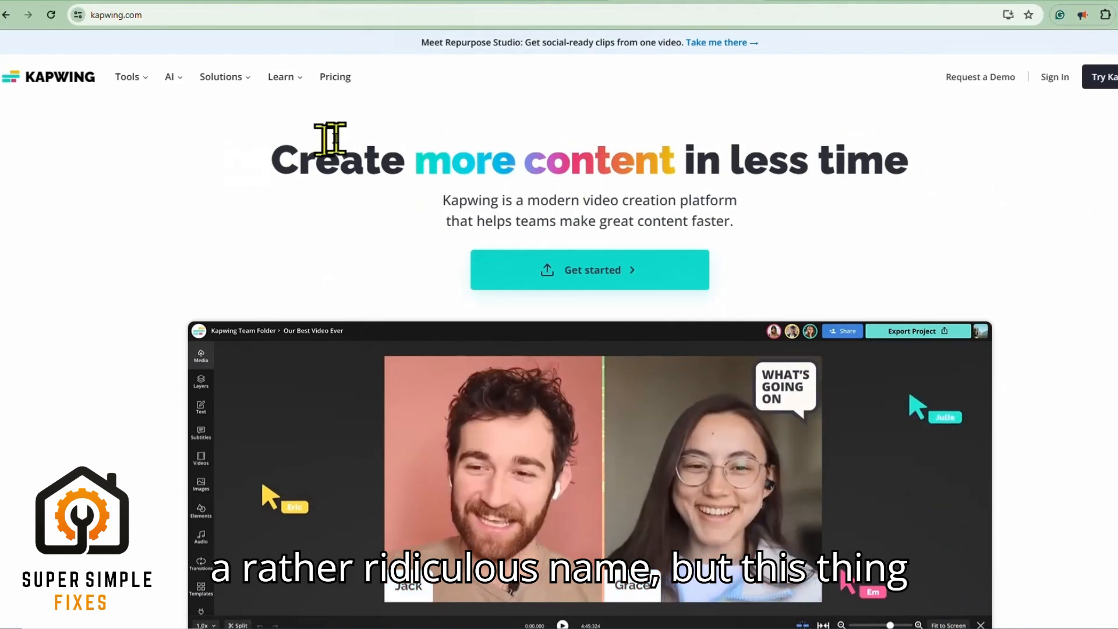
# - Sign in to Kapwing and create a new project in the Shorts folder
pyautogui.click(1113, 77)
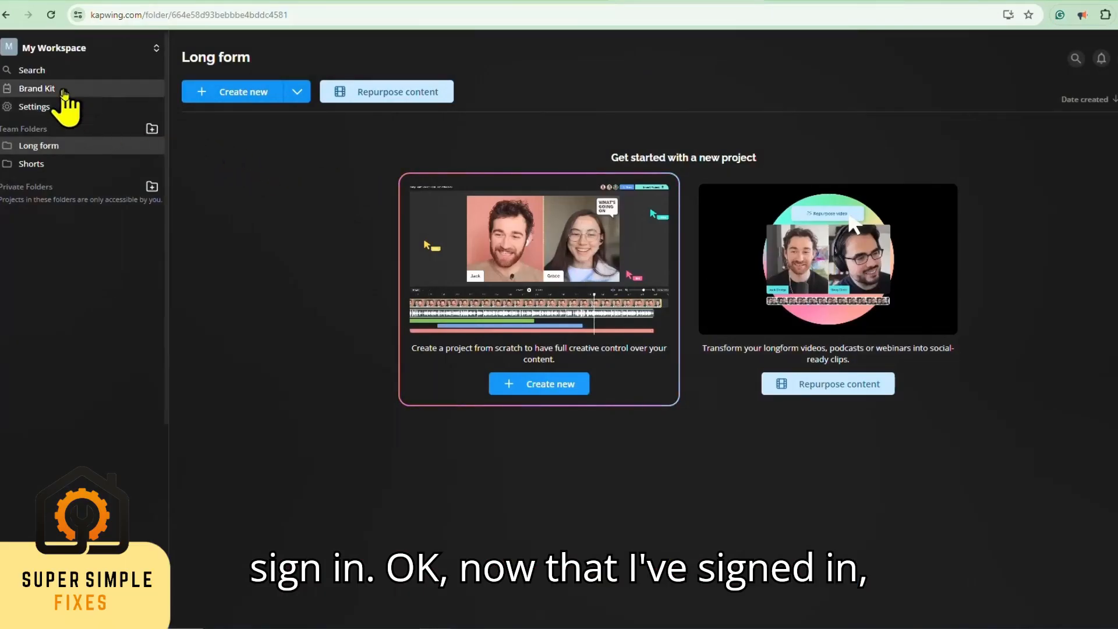
pyautogui.click(28, 165)
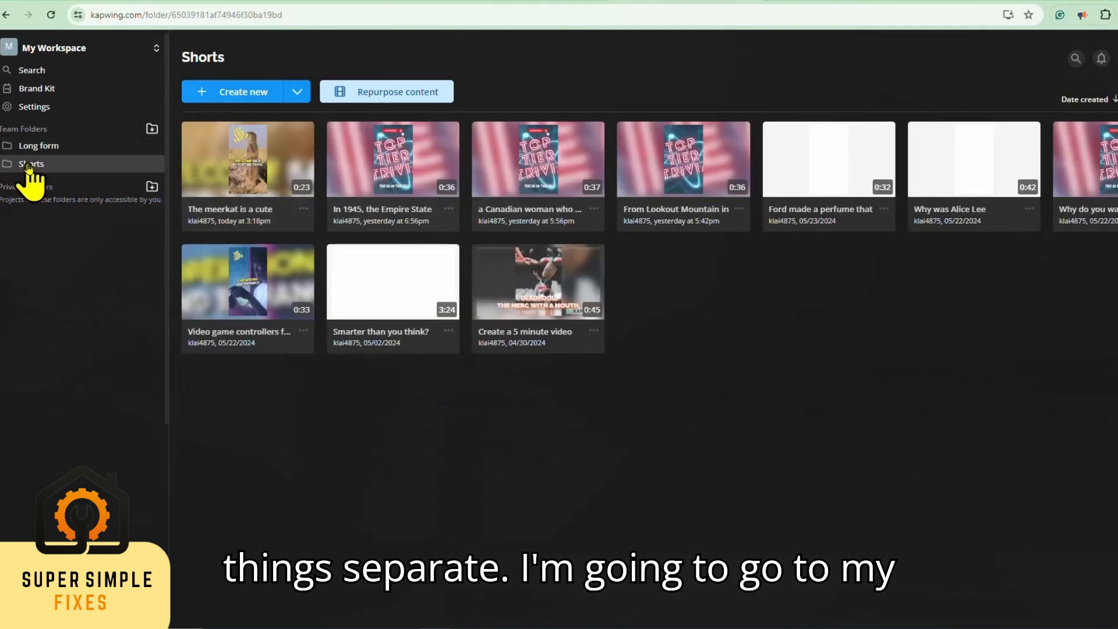
pyautogui.click(203, 94)
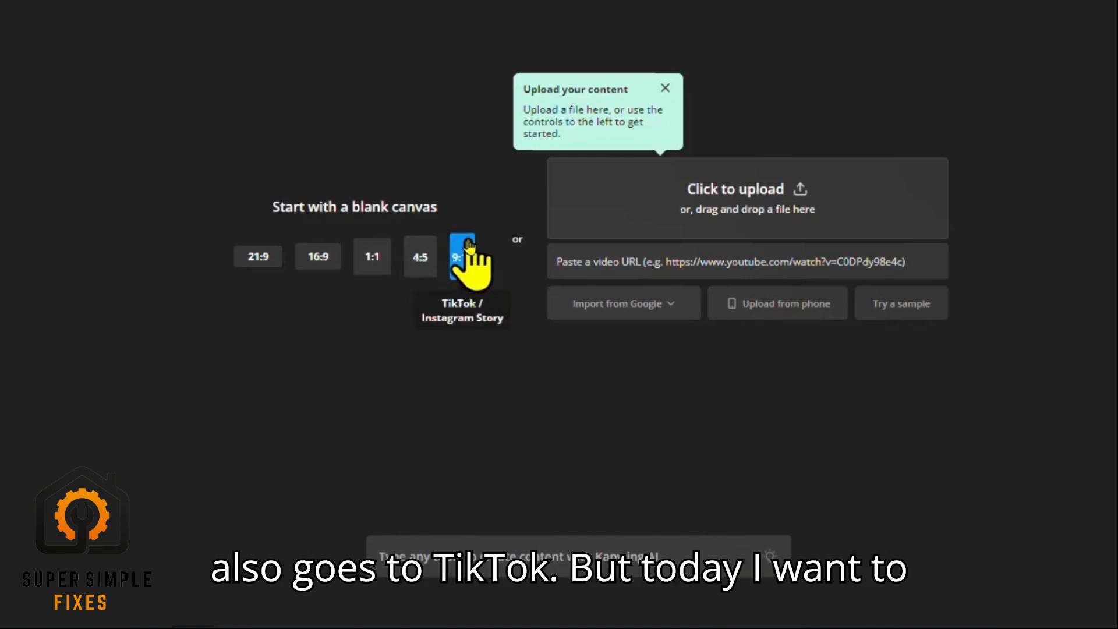
# - Open the AI video creator and enter the topic text about rabbit show jumping (Swedish: Kaninhoppning) and its Swedish federation
pyautogui.click(595, 547)
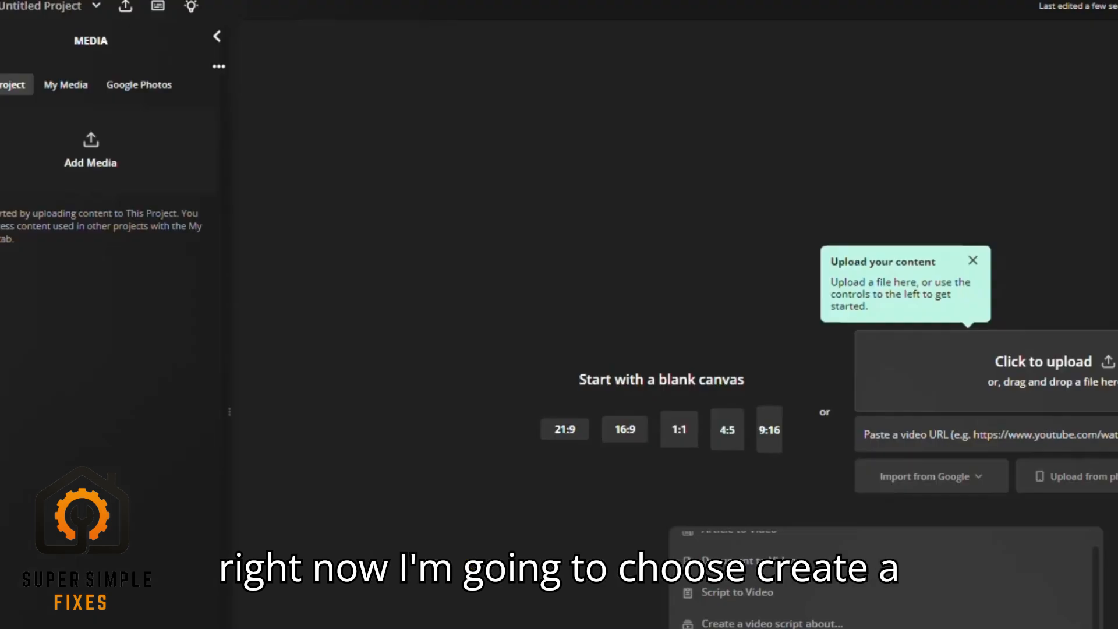
pyautogui.click(452, 520)
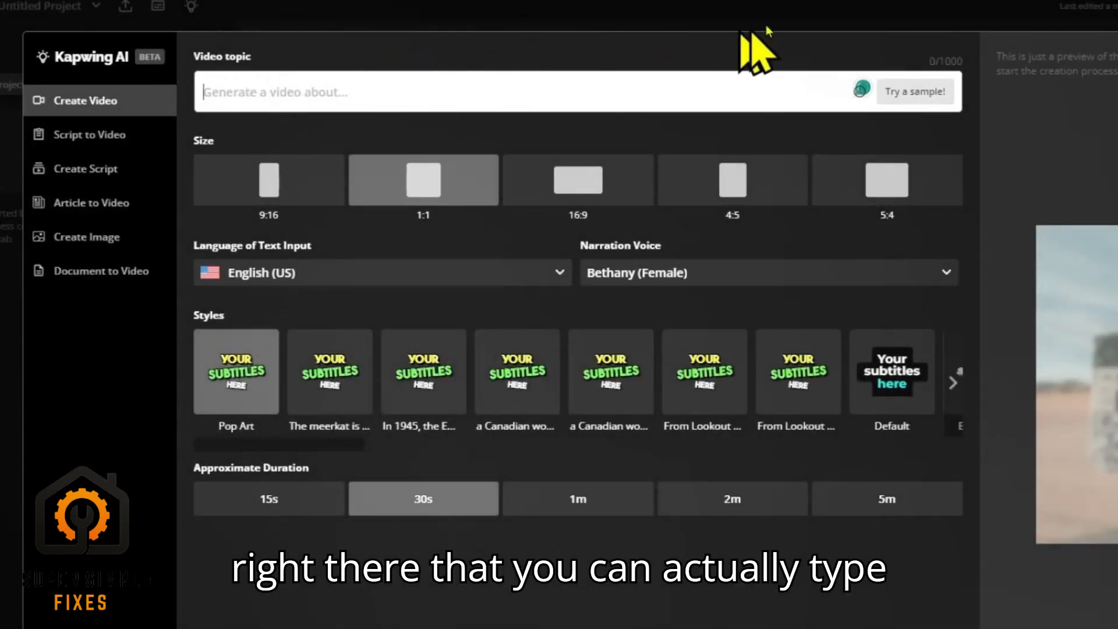
pyautogui.click(247, 89)
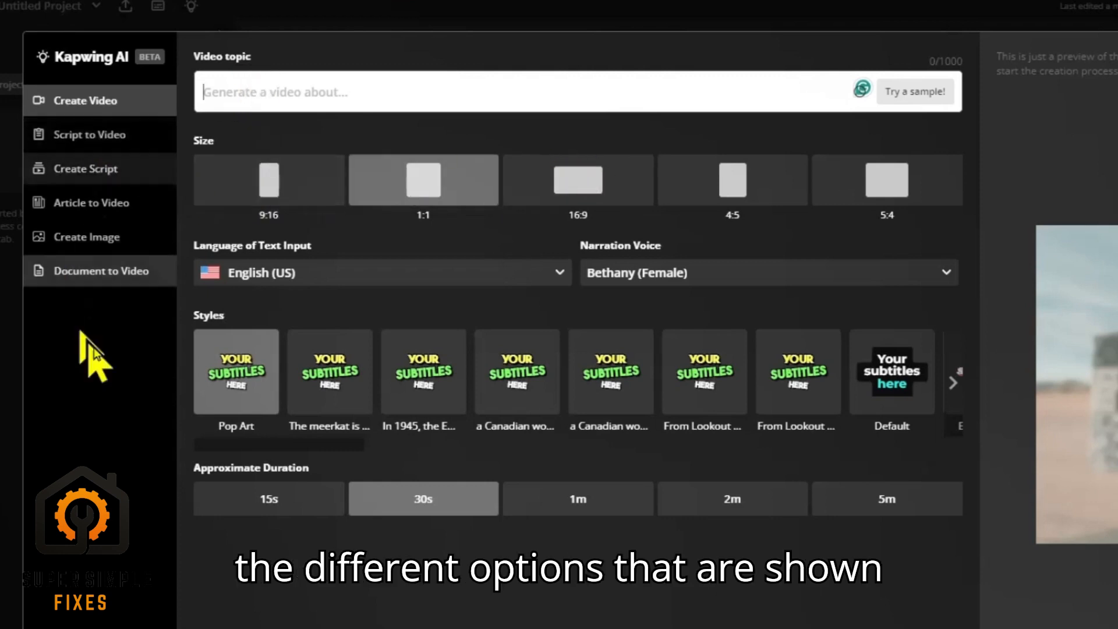
pyautogui.write('Rabbit show jumping (Swedish: Kaninhoppning), also known as rabbit agility or rabbit hopping. It was patterned after miniature horse jumping. On September the 3rd 1994, the Swedish Federation of Rabbit Jumping was established nationwide. At the present time, there are more than 1100 members in 30 affiliated clubs spread across Sweden, all of which are arranging competitions in rabbit jumping.')
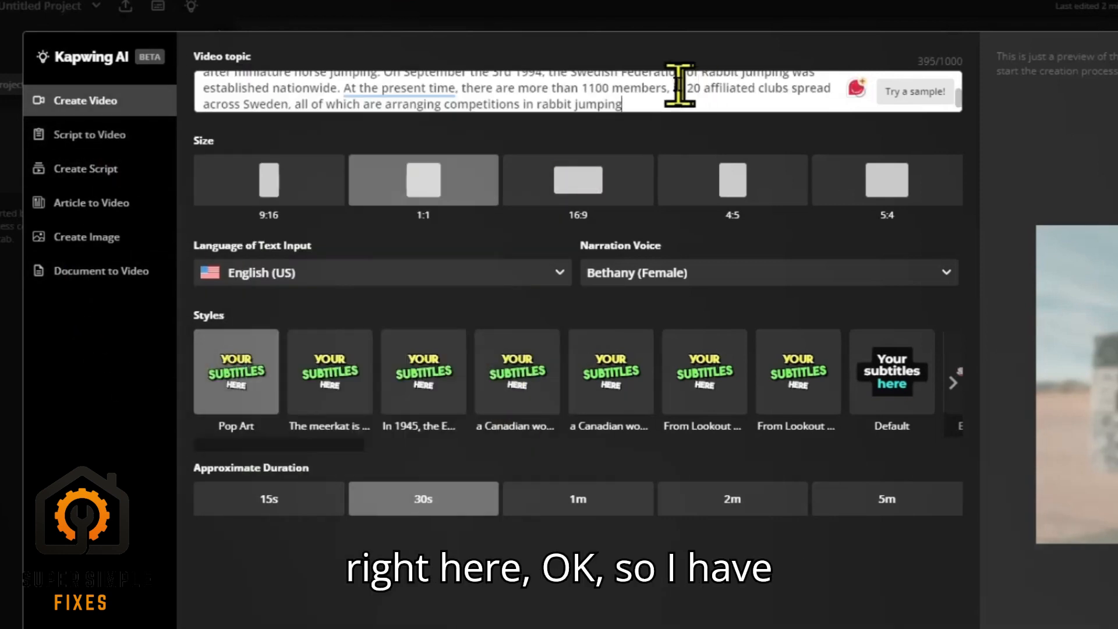
pyautogui.scroll(1, 283, 93)
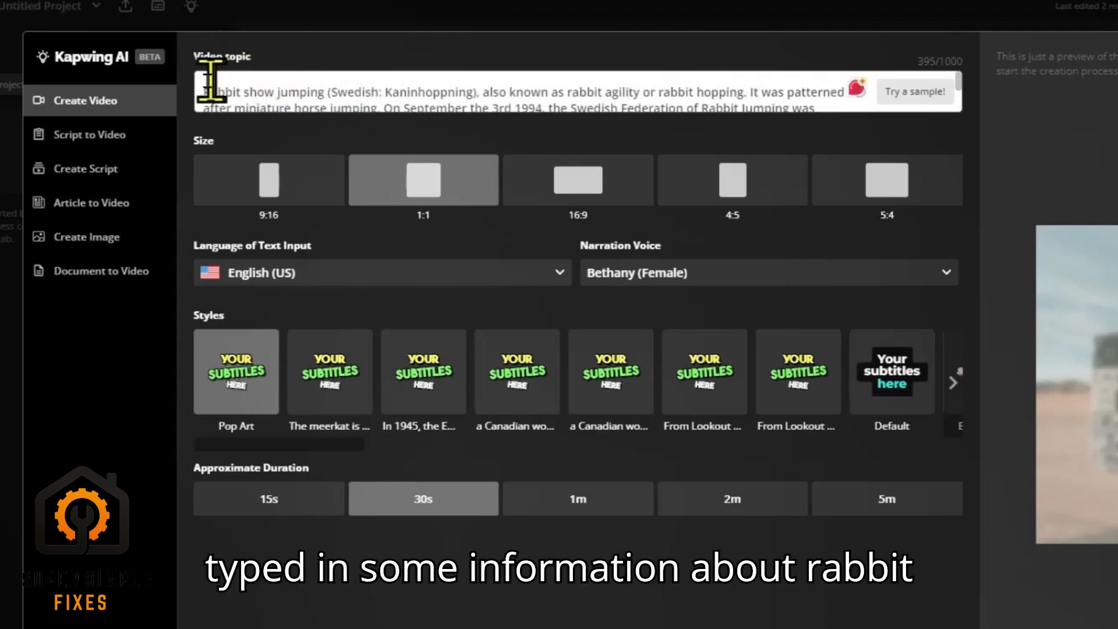
pyautogui.scroll(-2, 213, 90)
pyautogui.scroll(2, 217, 92)
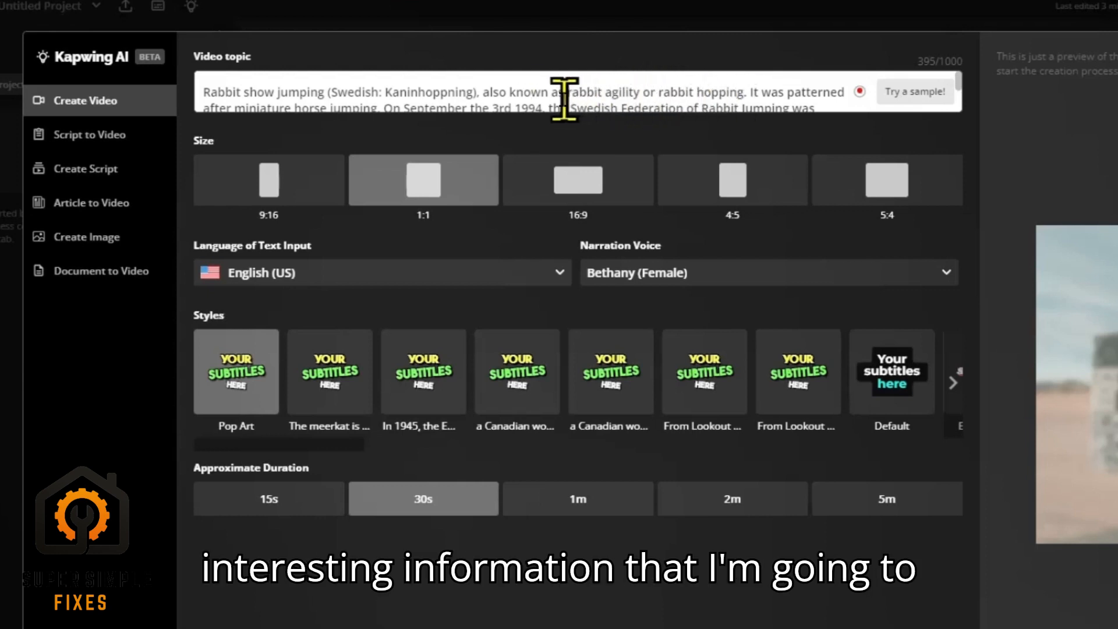
pyautogui.scroll(-2, 564, 102)
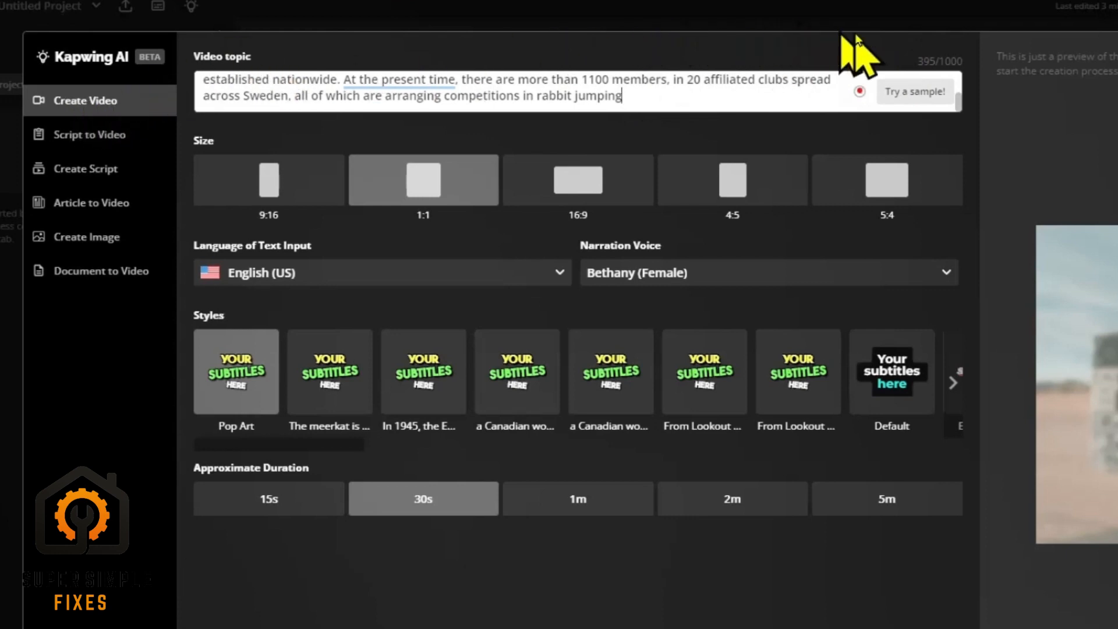
# - Compare the character limits of Create Video and Script to Video, ending back on Create Video
pyautogui.moveTo(919, 58); pyautogui.dragTo(967, 61)
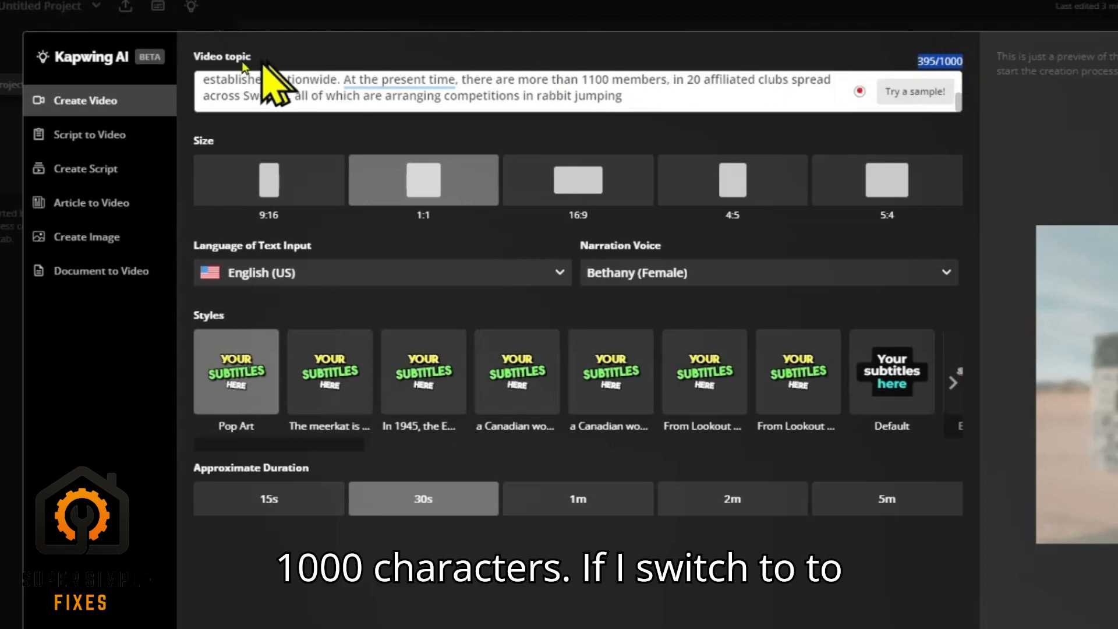
pyautogui.click(96, 145)
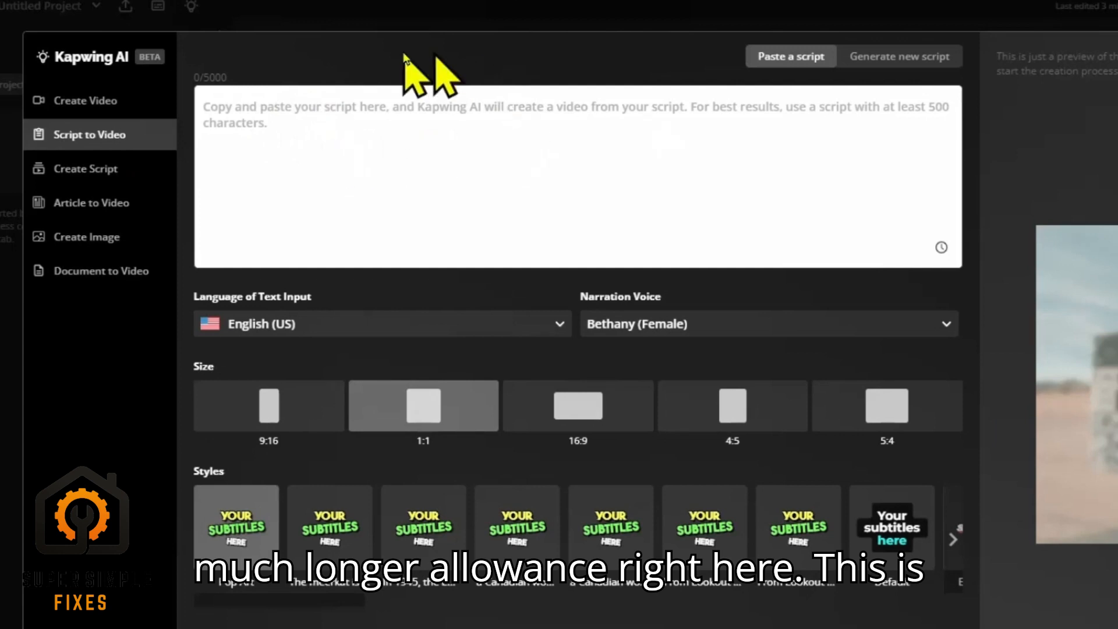
pyautogui.moveTo(223, 78); pyautogui.dragTo(181, 76)
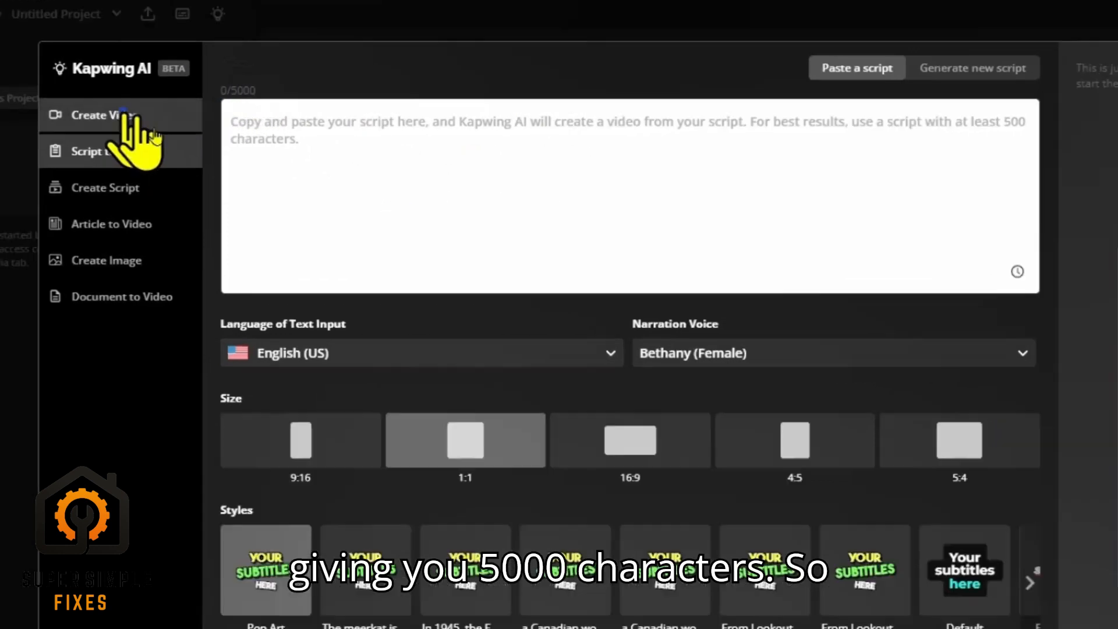
pyautogui.click(111, 105)
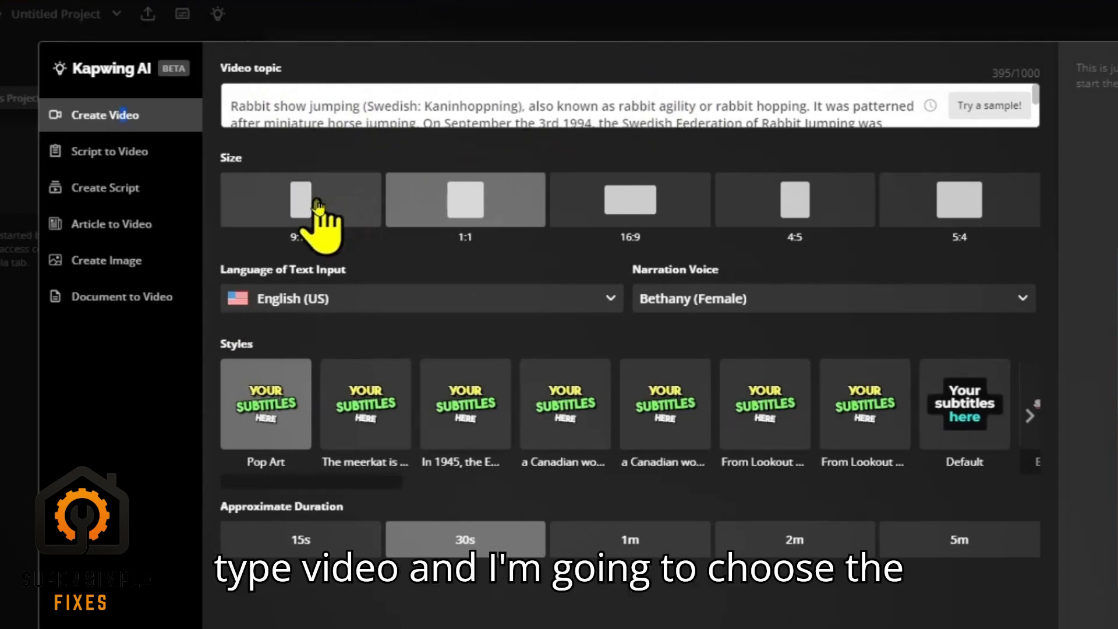
# - Set the video size to 9:16 and the text input language to English (US)
pyautogui.click(335, 218)
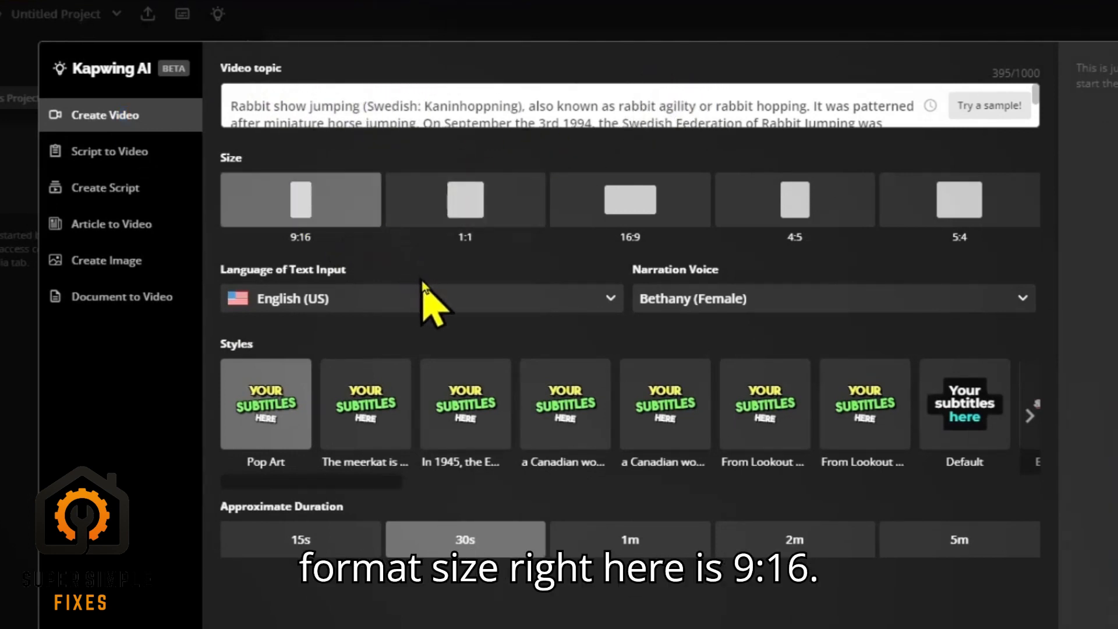
pyautogui.click(420, 302)
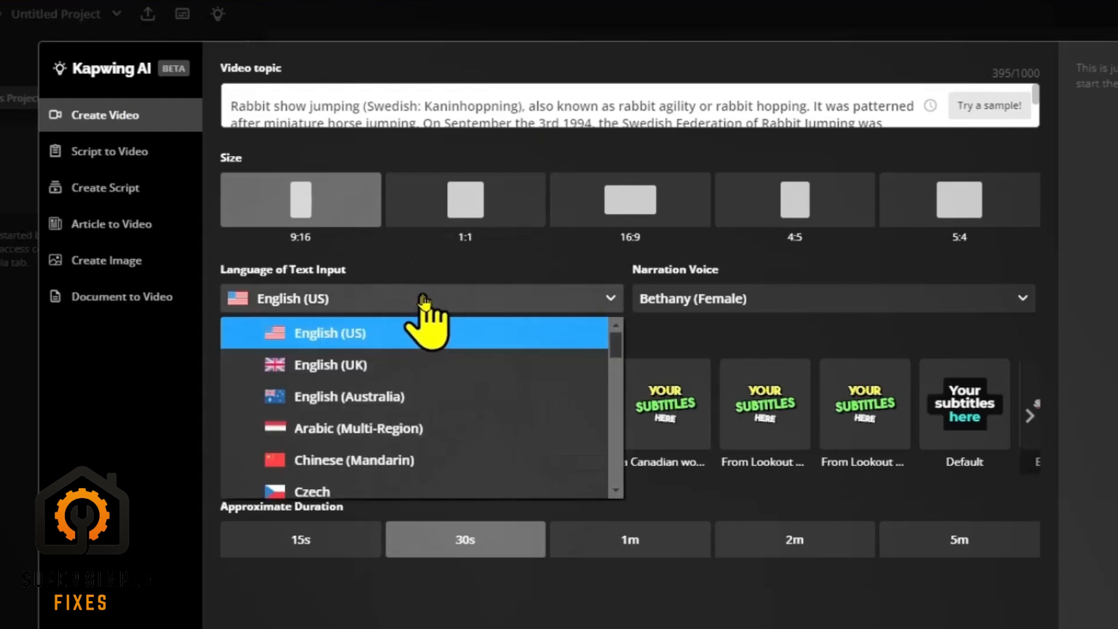
pyautogui.click(389, 335)
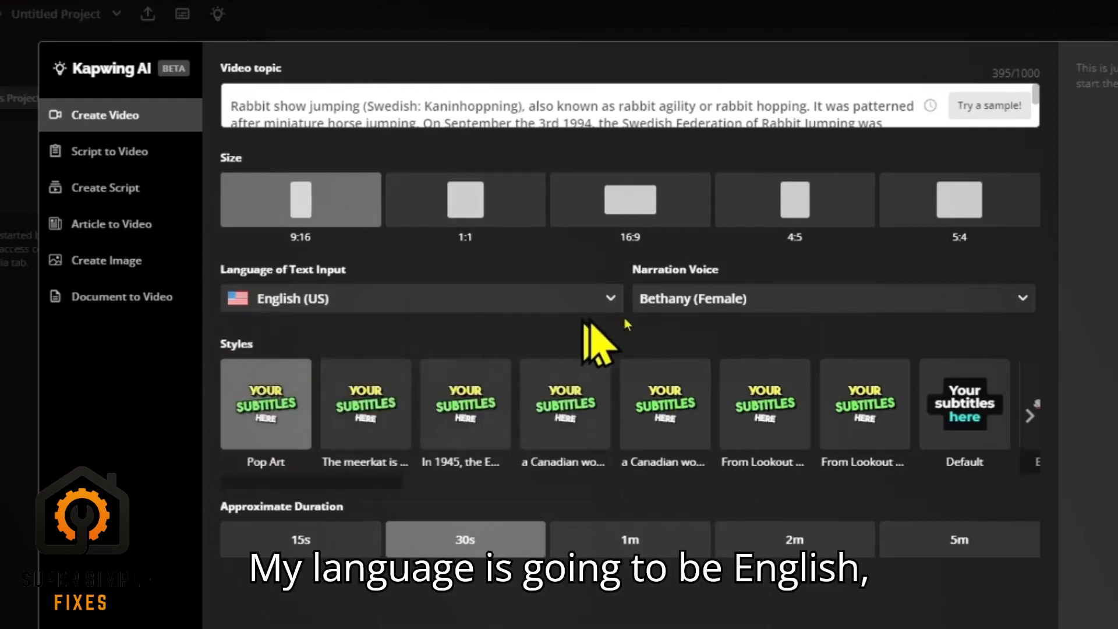
# - Preview a narration voice and choose Matilda (Female) for the video
pyautogui.click(715, 302)
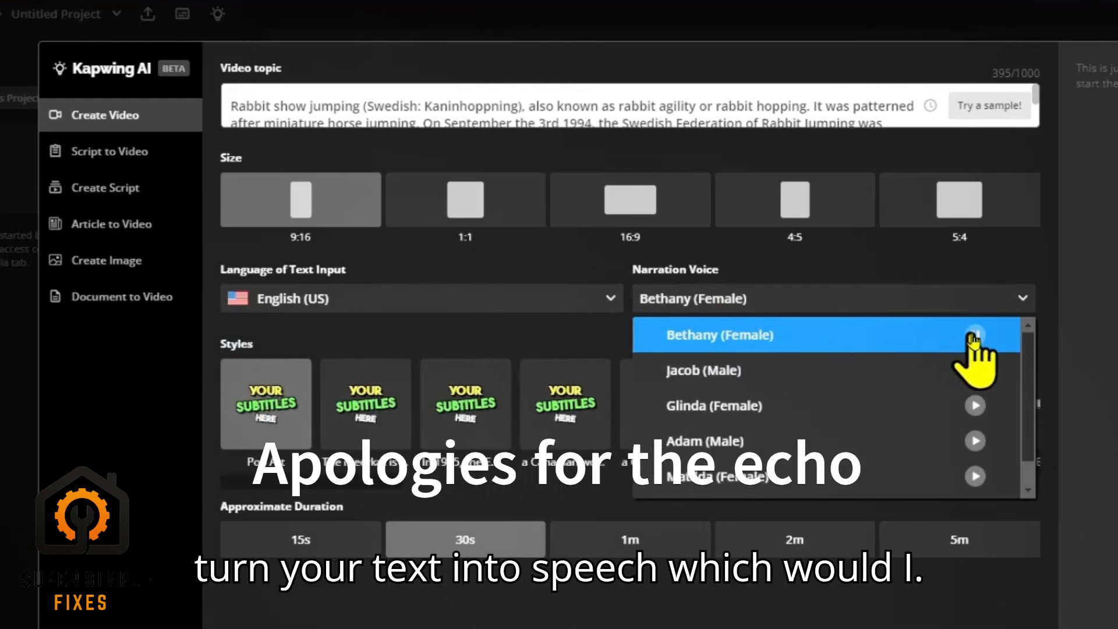
pyautogui.click(975, 477)
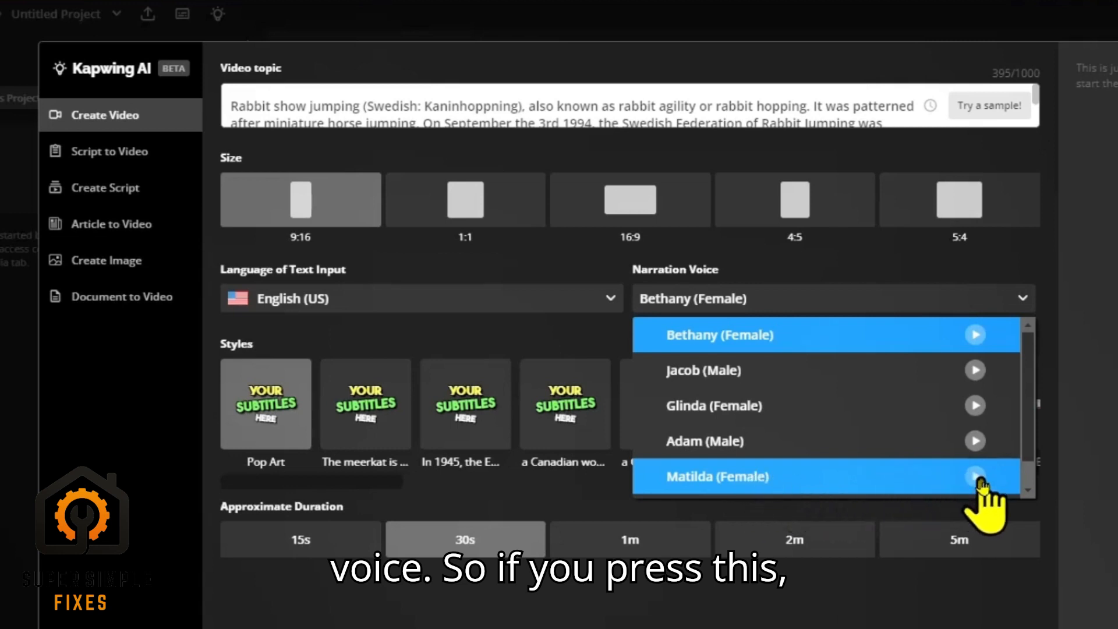
pyautogui.click(720, 486)
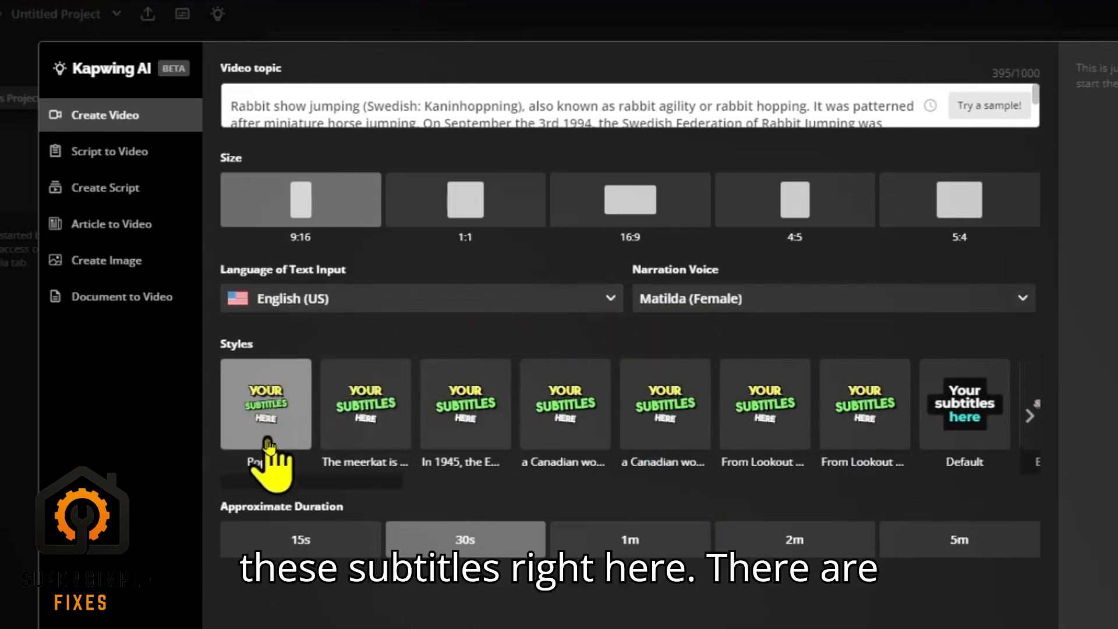
# - Browse the available subtitle styles and return to the start of the list
pyautogui.click(1030, 416)
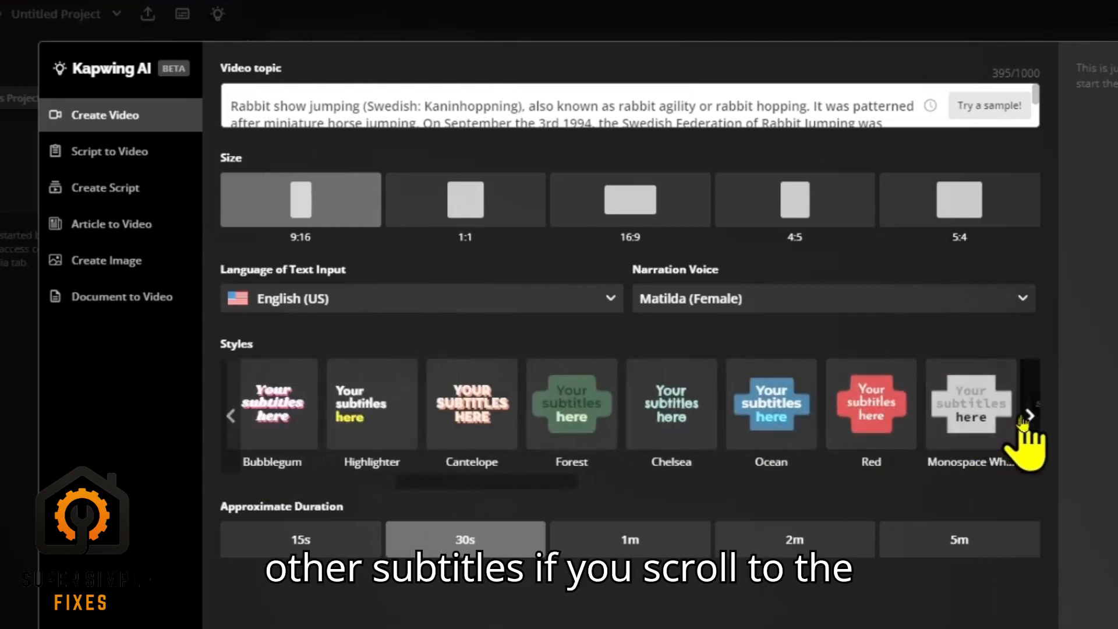
pyautogui.click(1028, 416)
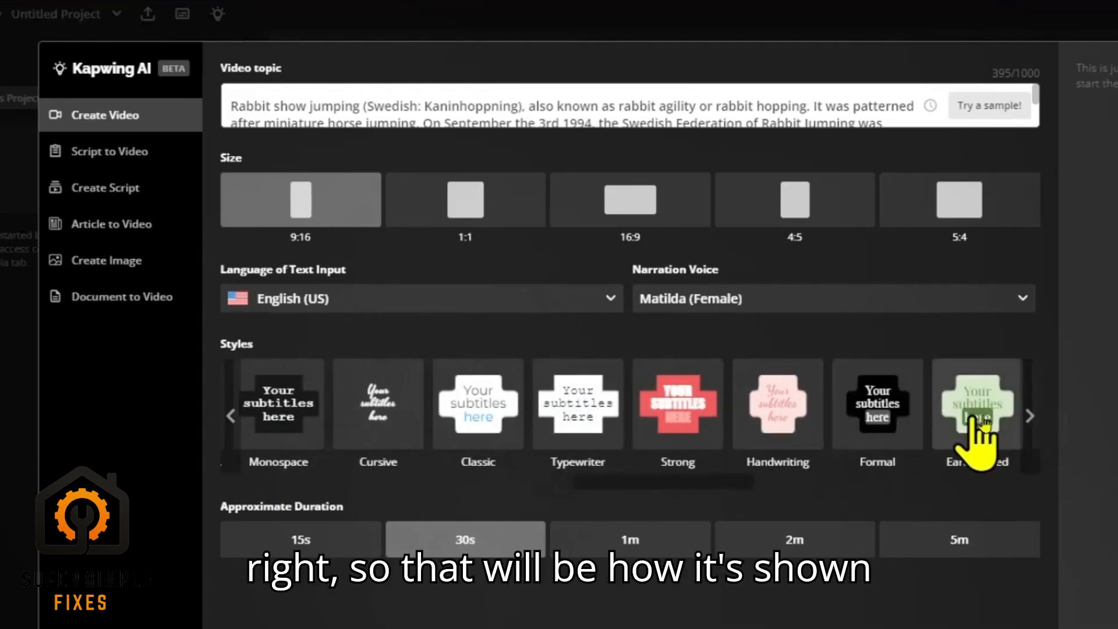
pyautogui.click(231, 415)
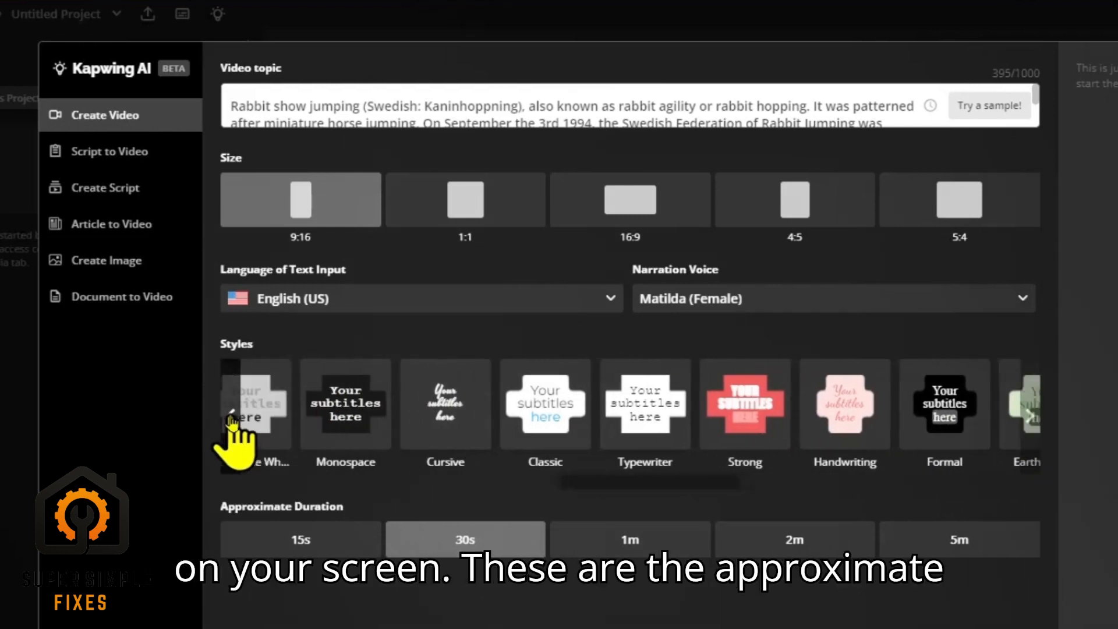
pyautogui.doubleClick(231, 416)
pyautogui.click(325, 585)
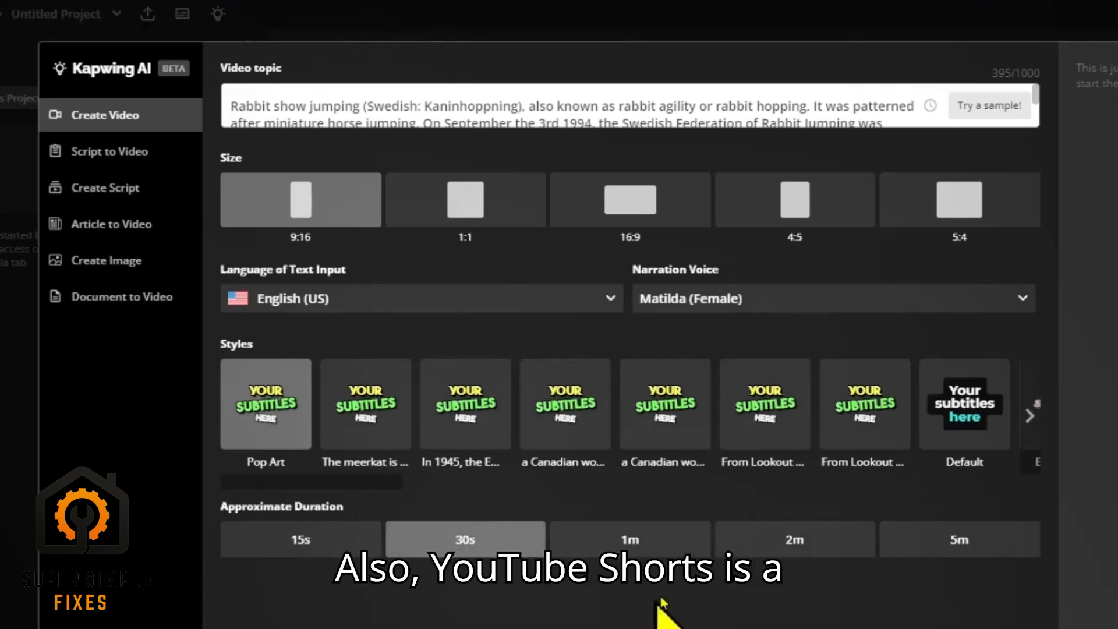
# - Generate the rabbit show jumping video, play it to the end and return the playhead to the start
pyautogui.click(637, 540)
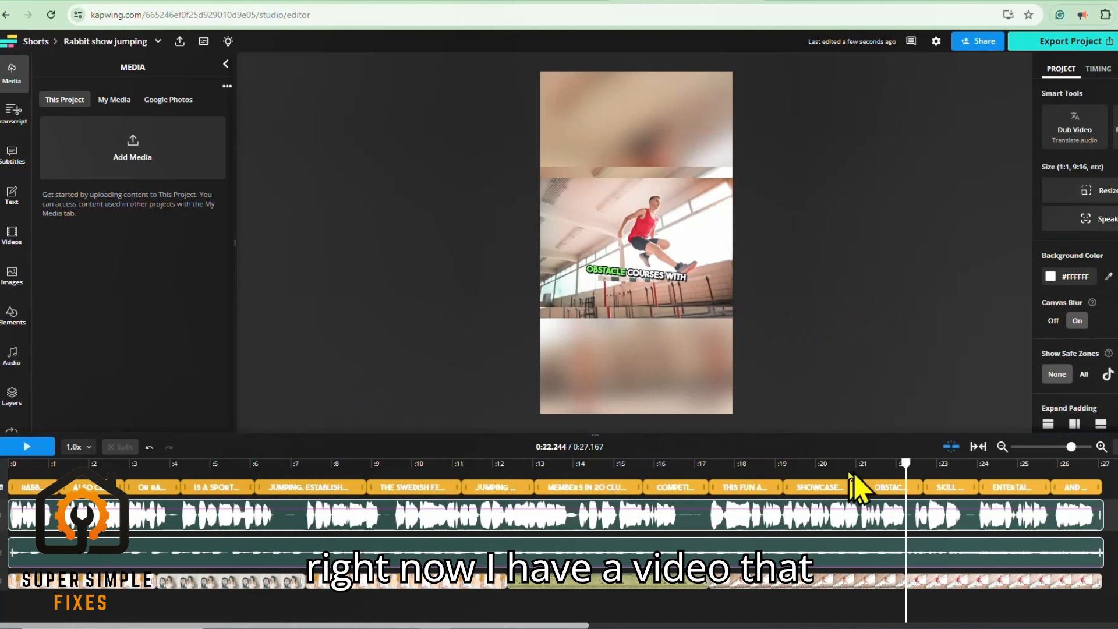
pyautogui.press('space')
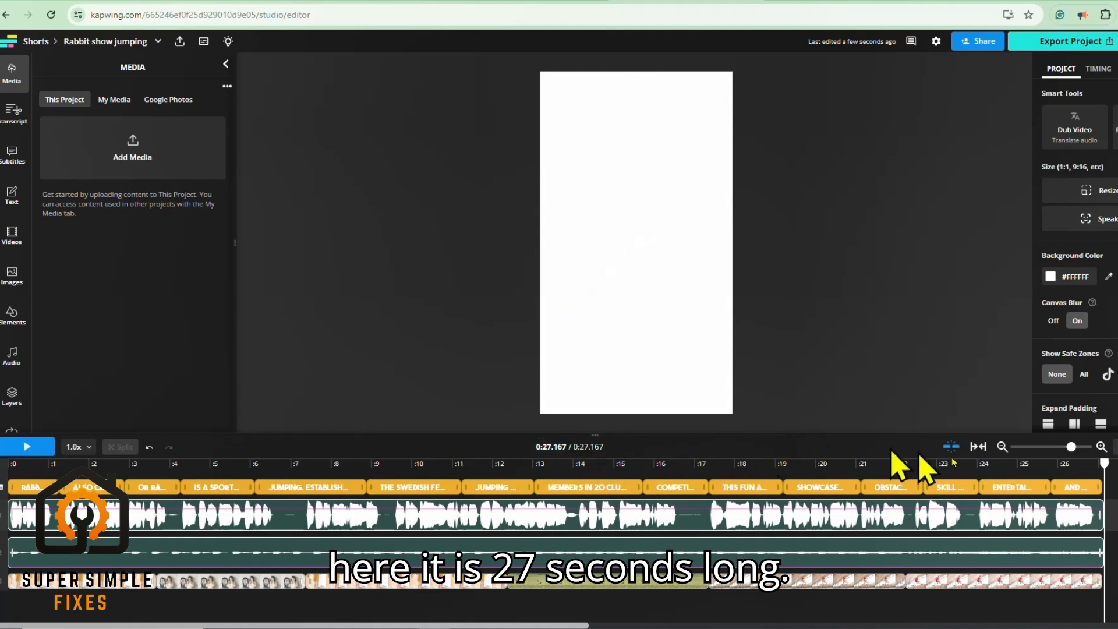
pyautogui.moveTo(1104, 464); pyautogui.dragTo(9, 501)
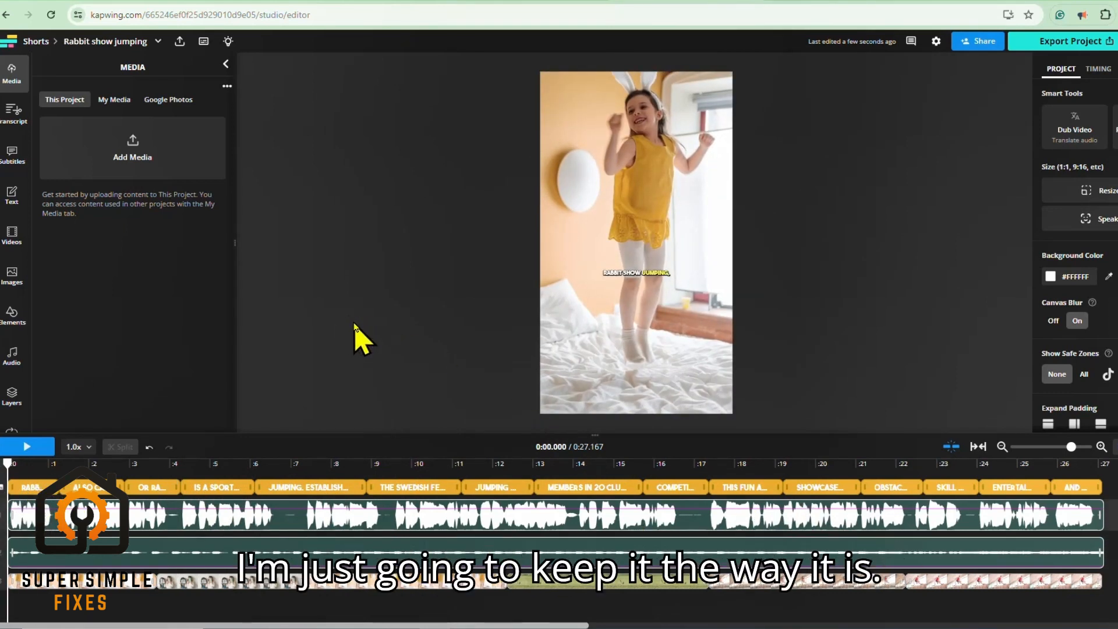
# - Select the first subtitle, "Rabbit show jumping,", and set the subtitle font size to 64
pyautogui.click(34, 488)
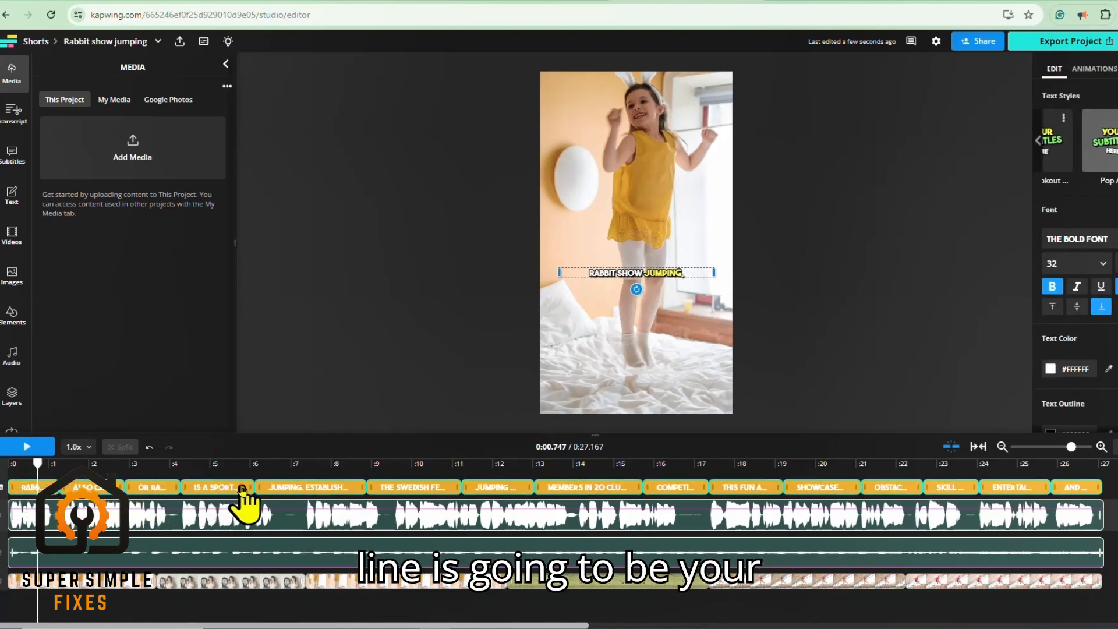
pyautogui.click(588, 281)
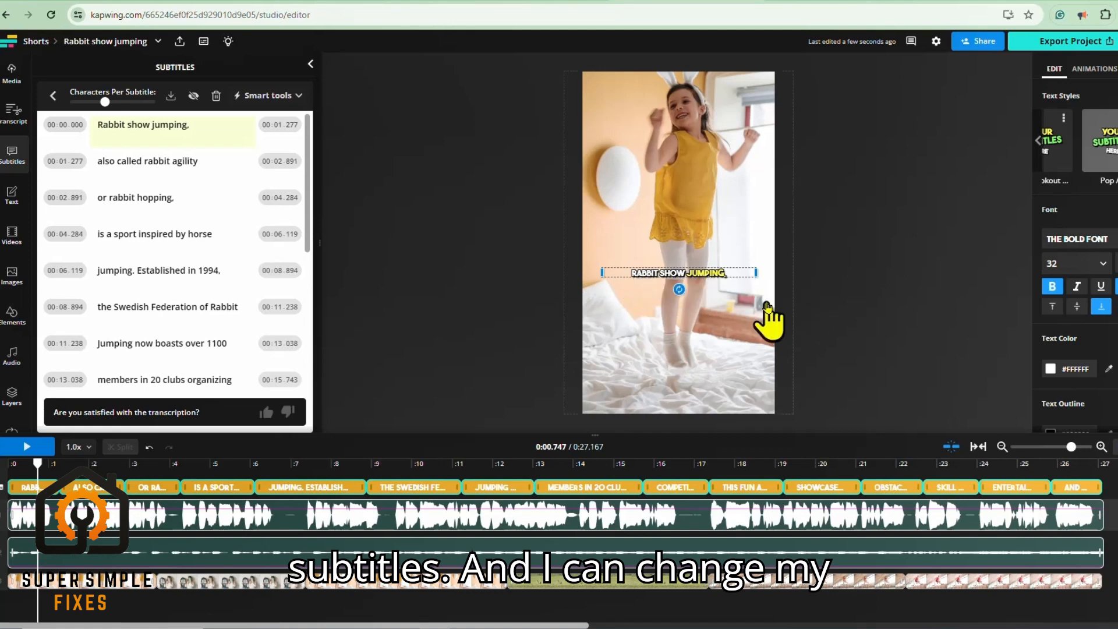
pyautogui.click(1081, 263)
pyautogui.scroll(-5, 1088, 362)
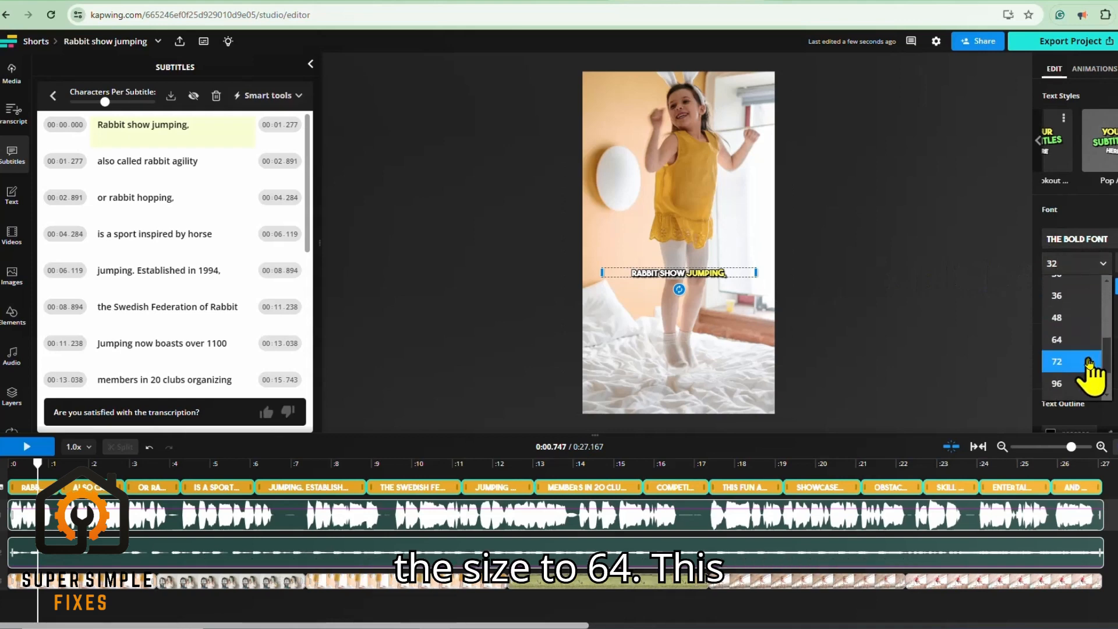
pyautogui.click(1084, 341)
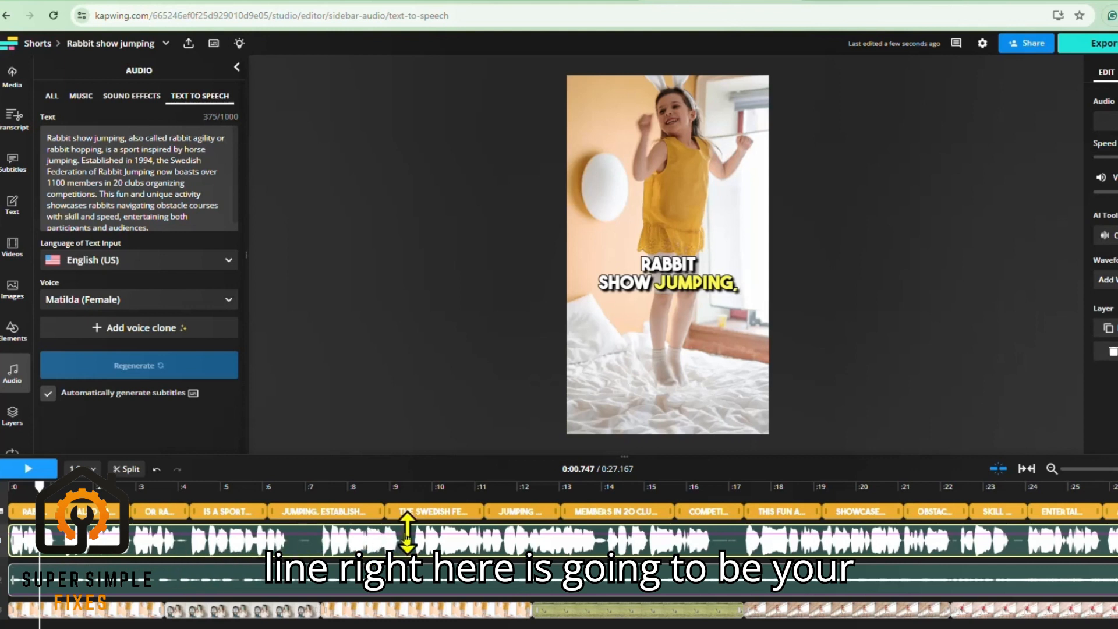
# - Inspect the background music track and the image clips on the timeline, checking the frame at about 3.3 seconds
pyautogui.click(69, 587)
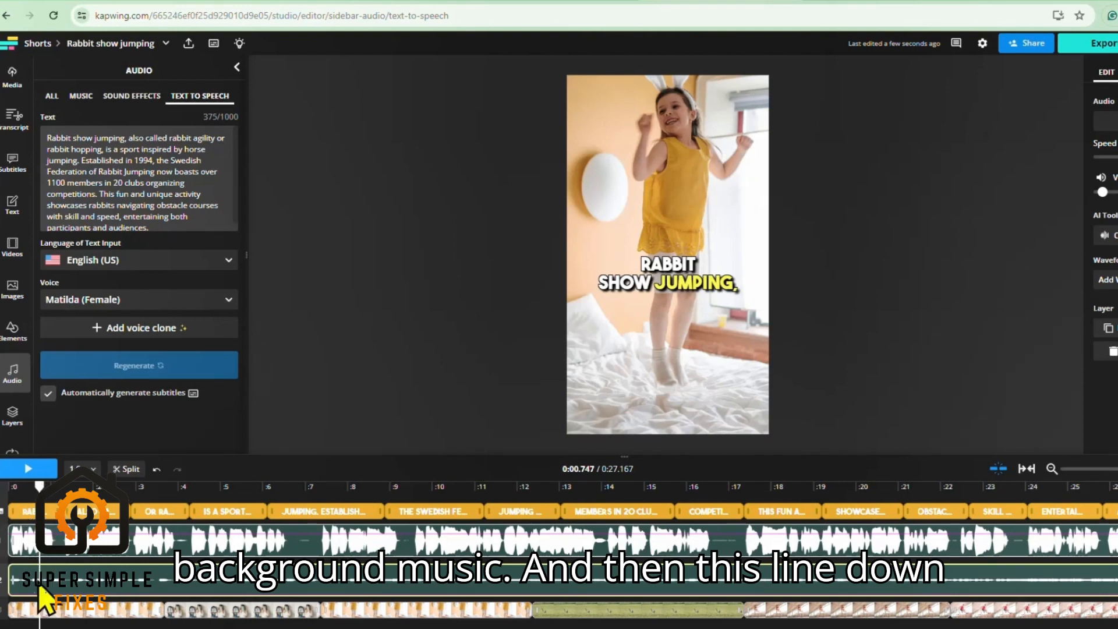
pyautogui.click(56, 615)
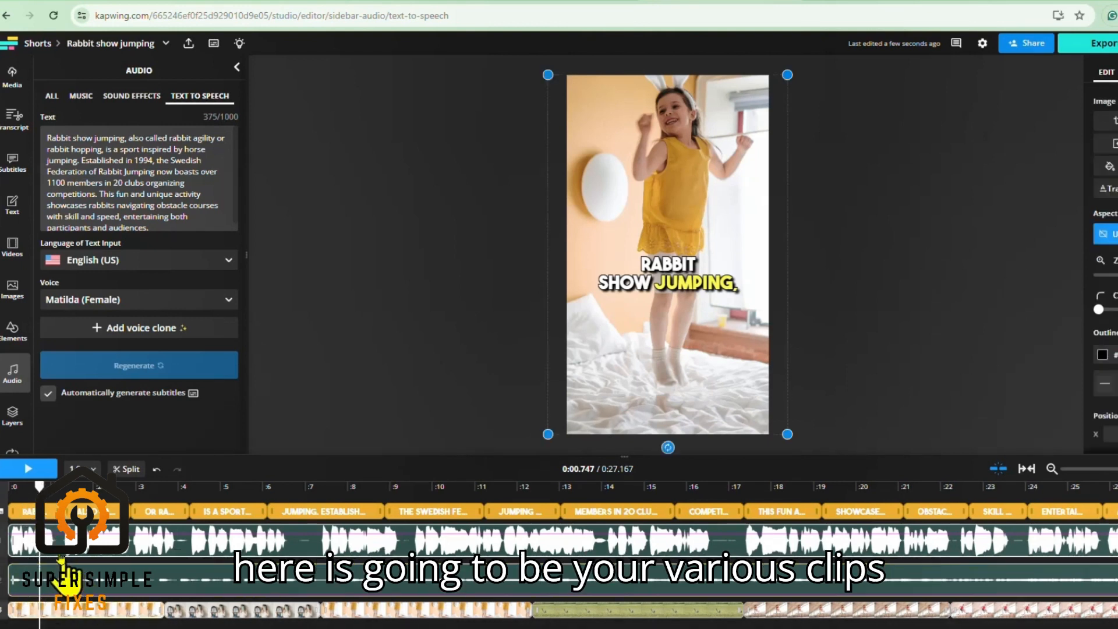
pyautogui.click(150, 487)
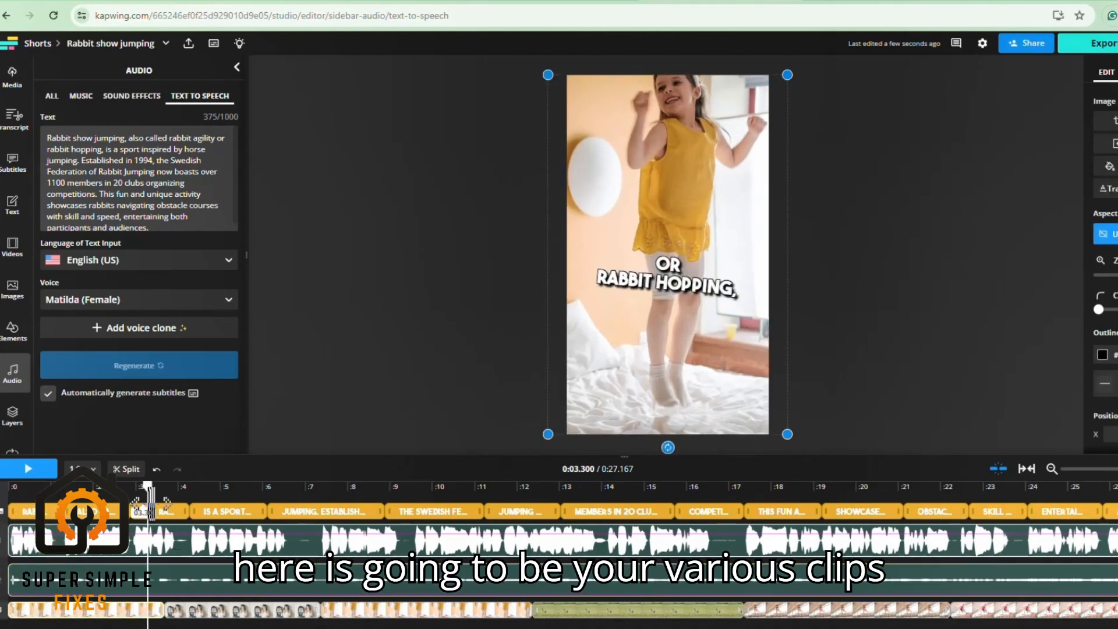
pyautogui.click(204, 622)
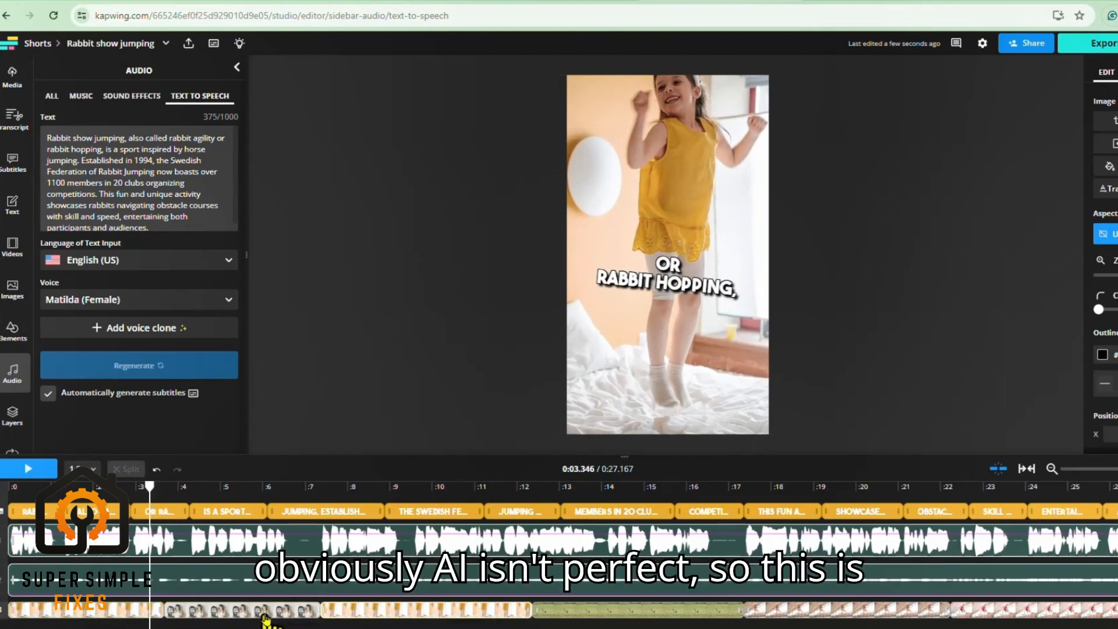
# - Inspect the image clips along the timeline, preview the short's first nine seconds or so and return the playhead to the start
pyautogui.click(359, 618)
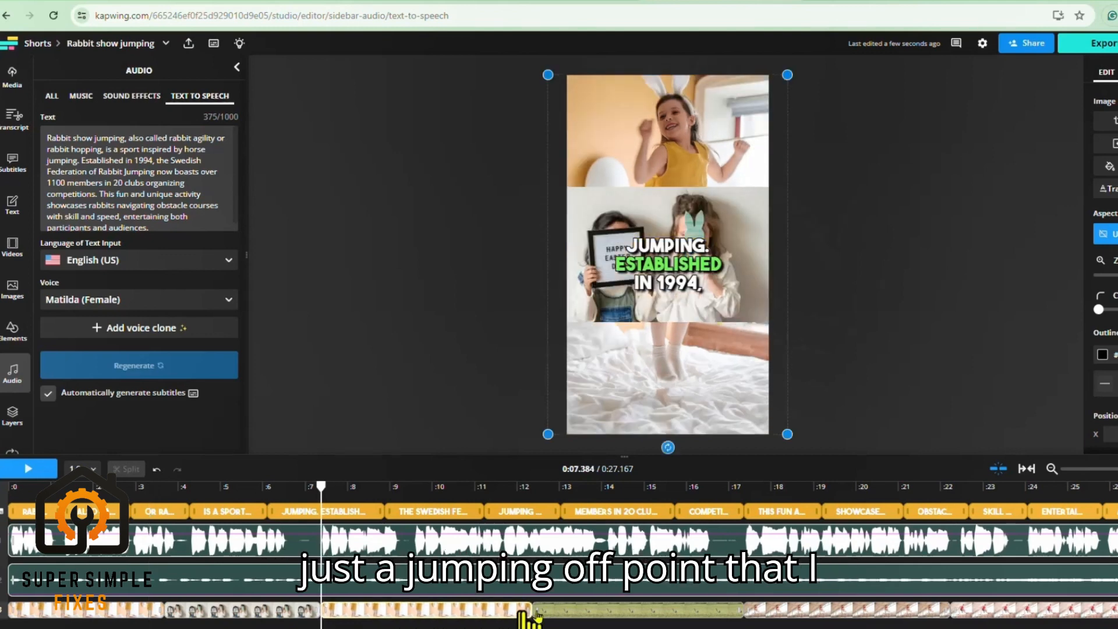
pyautogui.moveTo(323, 495); pyautogui.dragTo(275, 487)
pyautogui.click(461, 487)
pyautogui.moveTo(461, 489); pyautogui.dragTo(8, 511)
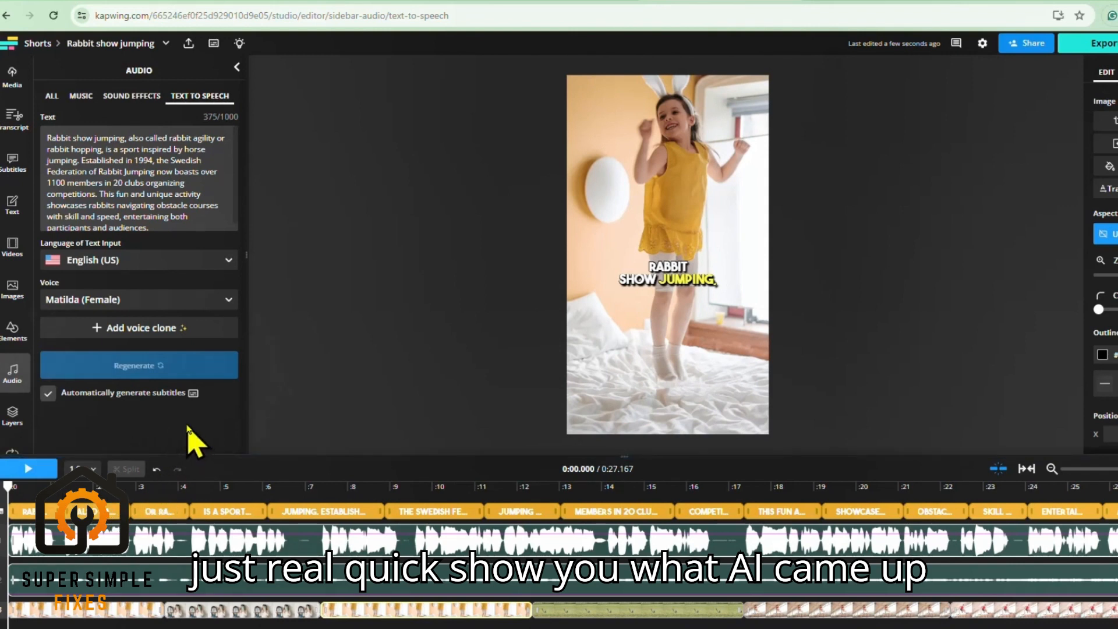
pyautogui.click(27, 469)
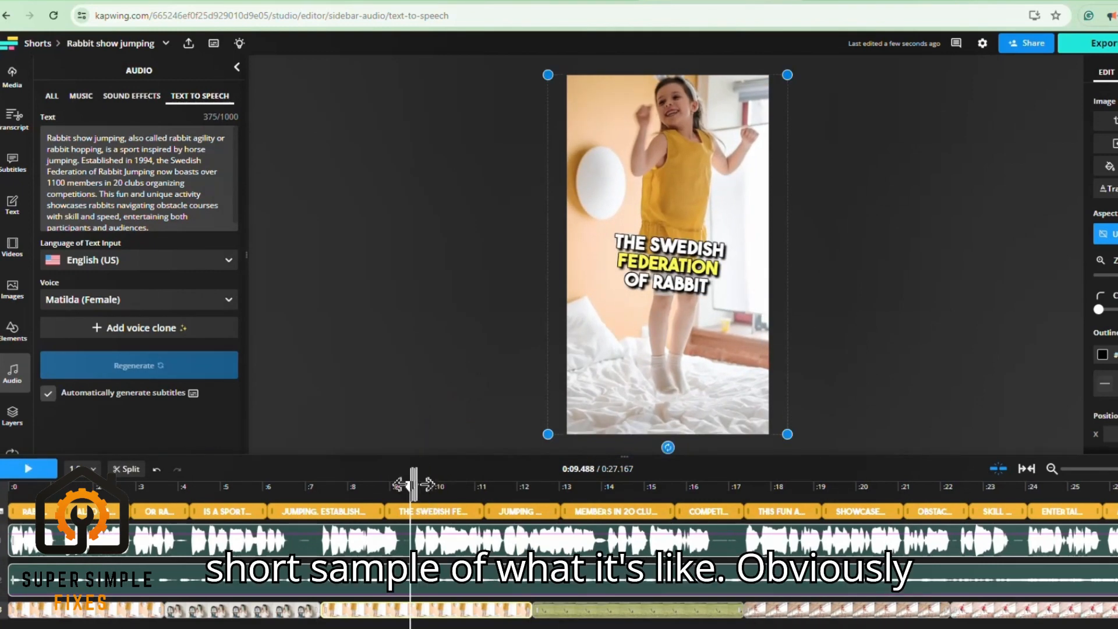
pyautogui.moveTo(409, 487); pyautogui.dragTo(10, 489)
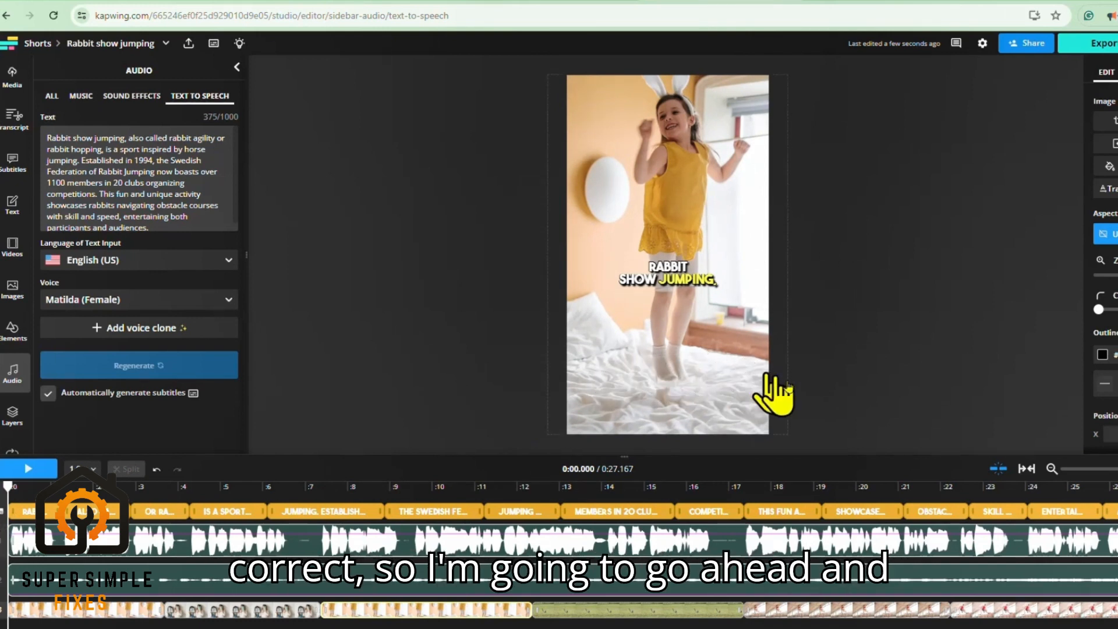
# - Delete the first image clip of the girl jumping on the bed and search the royalty-free stock videos for "rabbits"
pyautogui.click(39, 612)
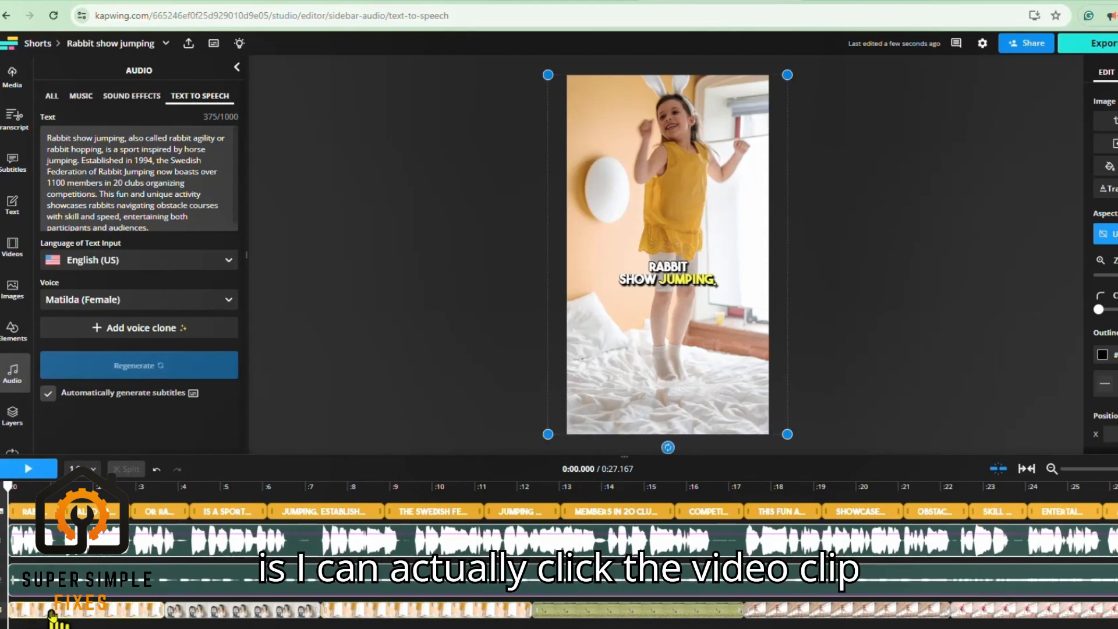
pyautogui.press('Delete')
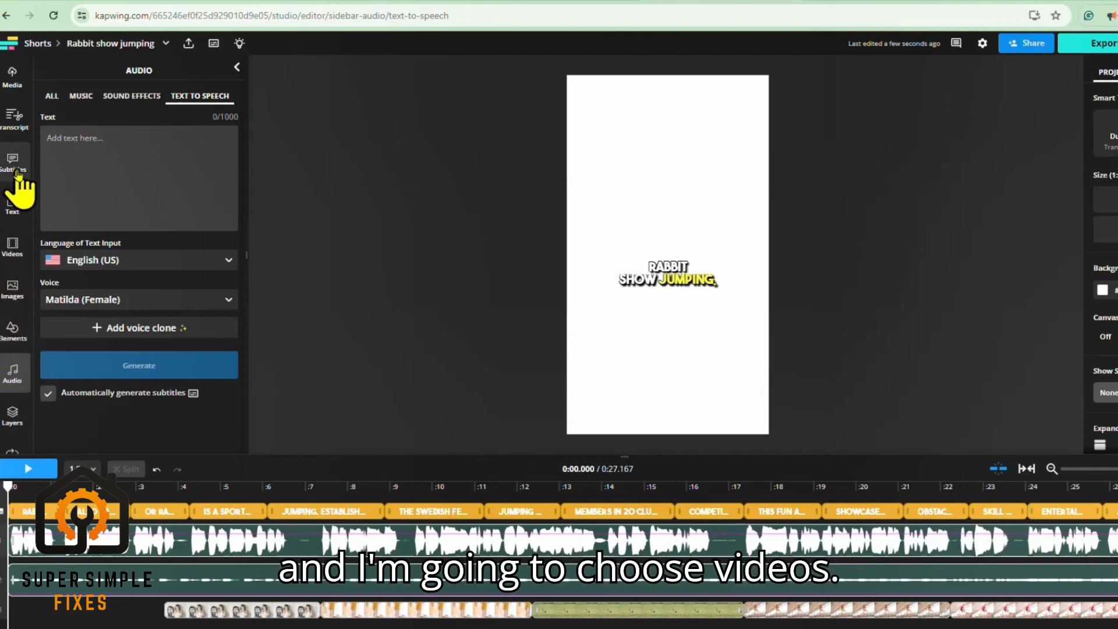
pyautogui.click(12, 245)
pyautogui.click(117, 119)
pyautogui.write('rabbits')
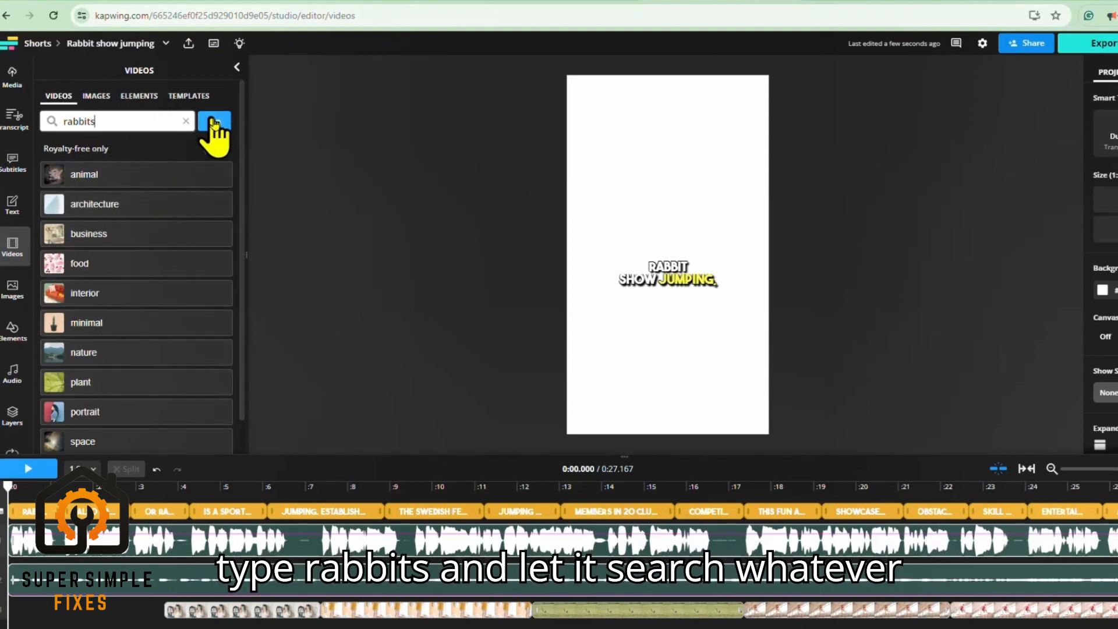
pyautogui.click(215, 122)
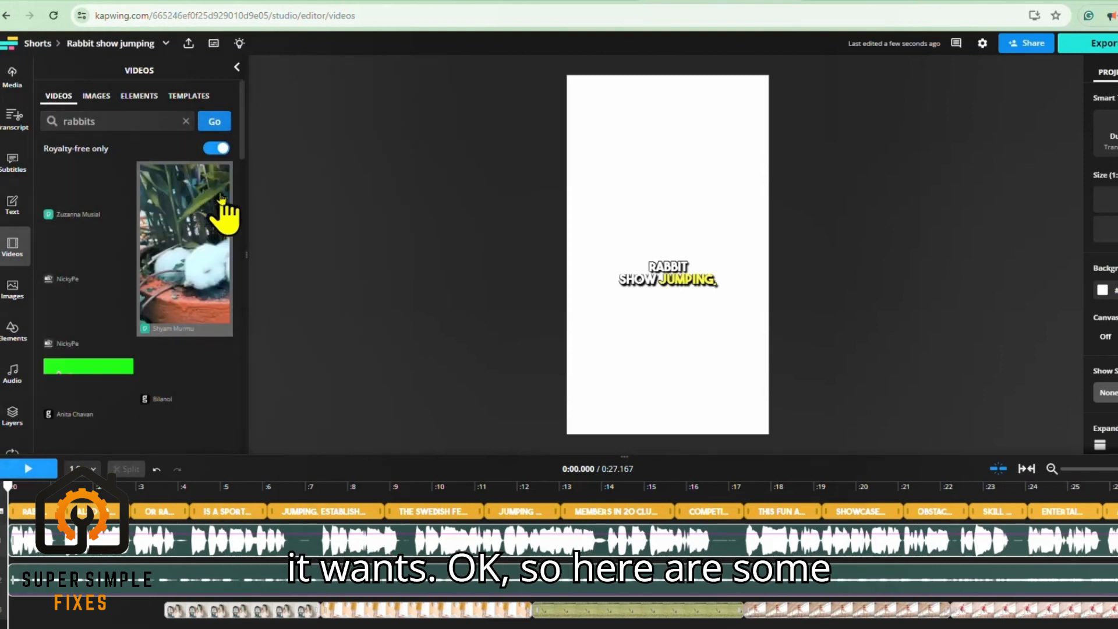
# - Add the stock video of the brown rabbit eating greens at the start and trim its end to where the second image clip begins
pyautogui.scroll(-5, 137, 323)
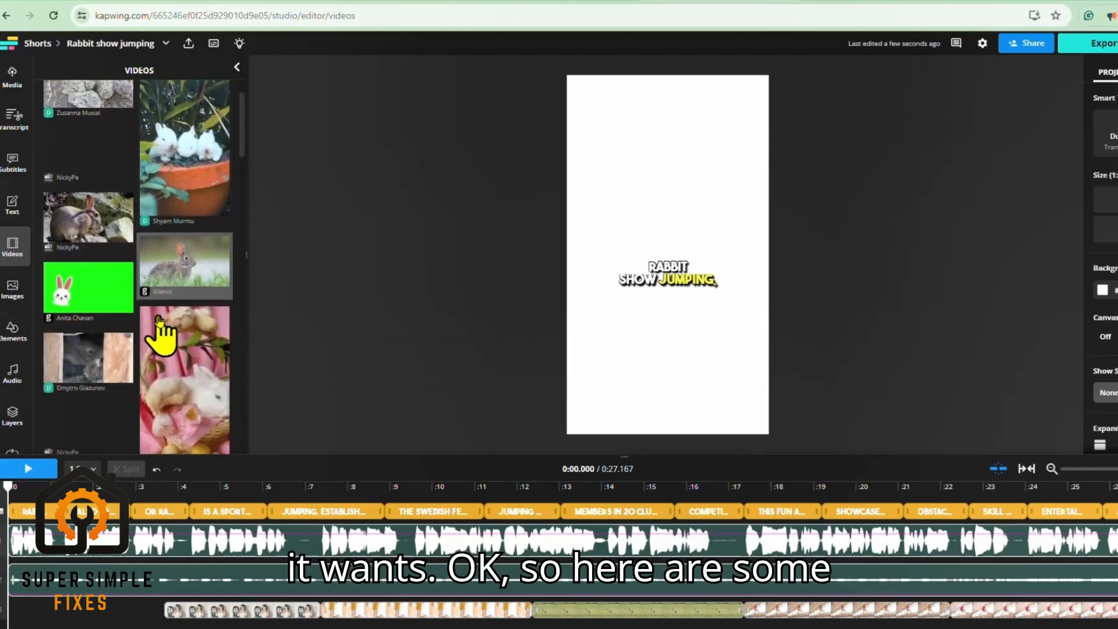
pyautogui.scroll(3, 119, 318)
pyautogui.scroll(2, 115, 291)
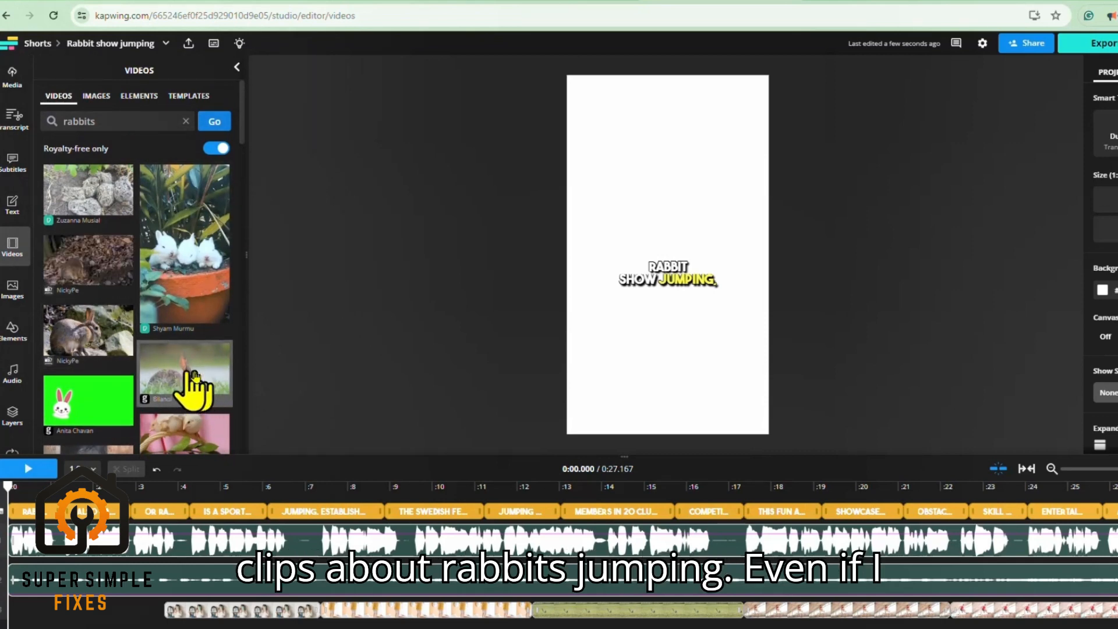
pyautogui.scroll(-5, 195, 379)
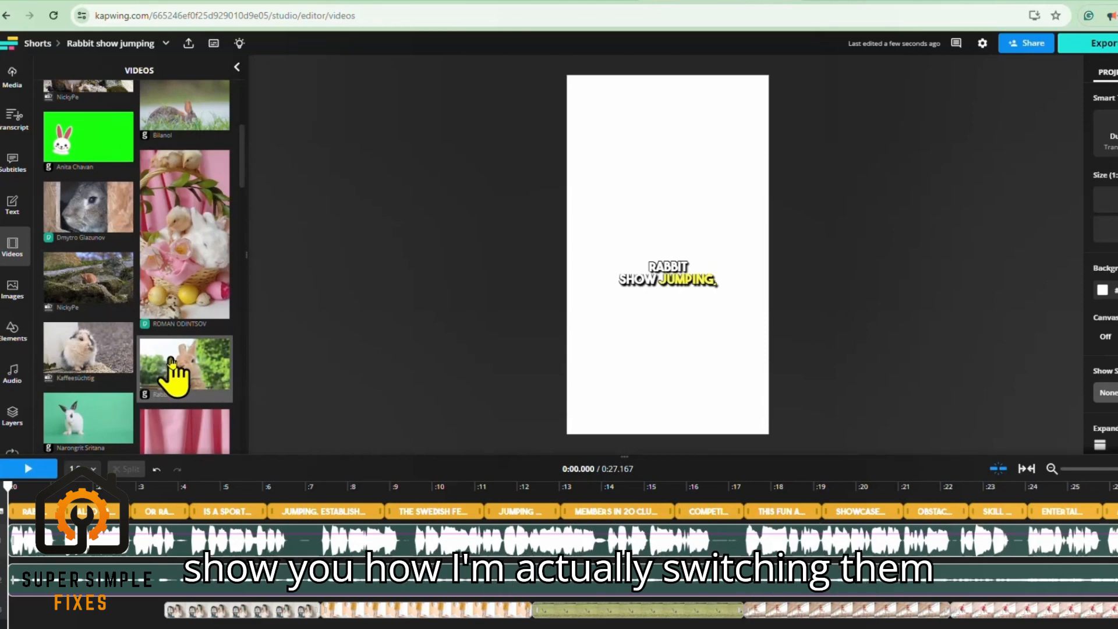
pyautogui.click(175, 374)
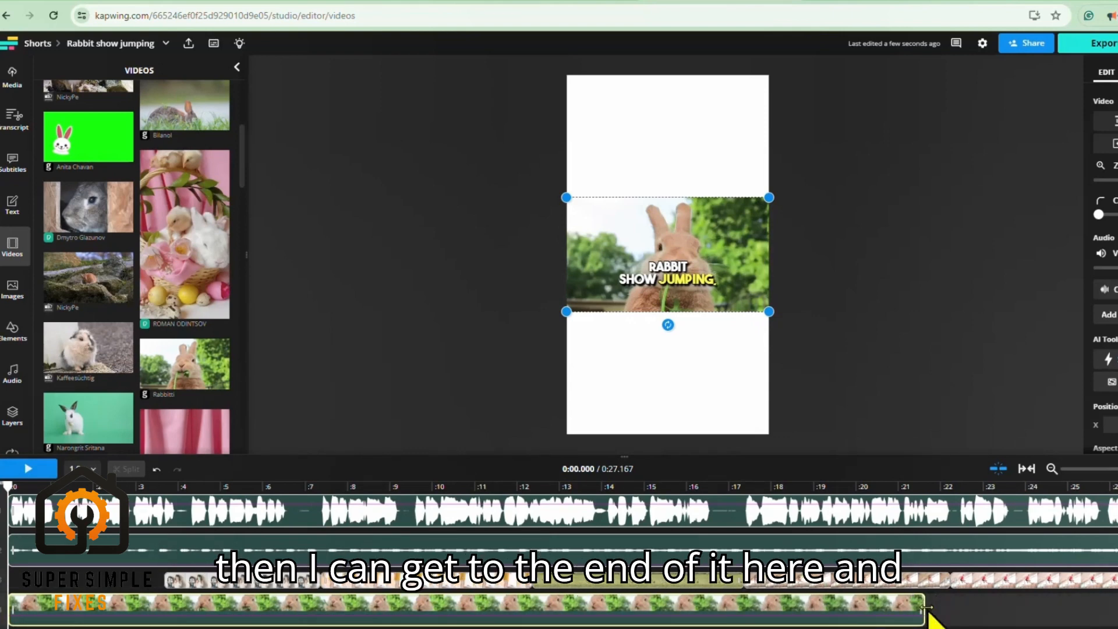
pyautogui.moveTo(926, 605)
pyautogui.mouseDown()
pyautogui.moveTo(164, 607)
pyautogui.moveTo(166, 623)
pyautogui.mouseUp()
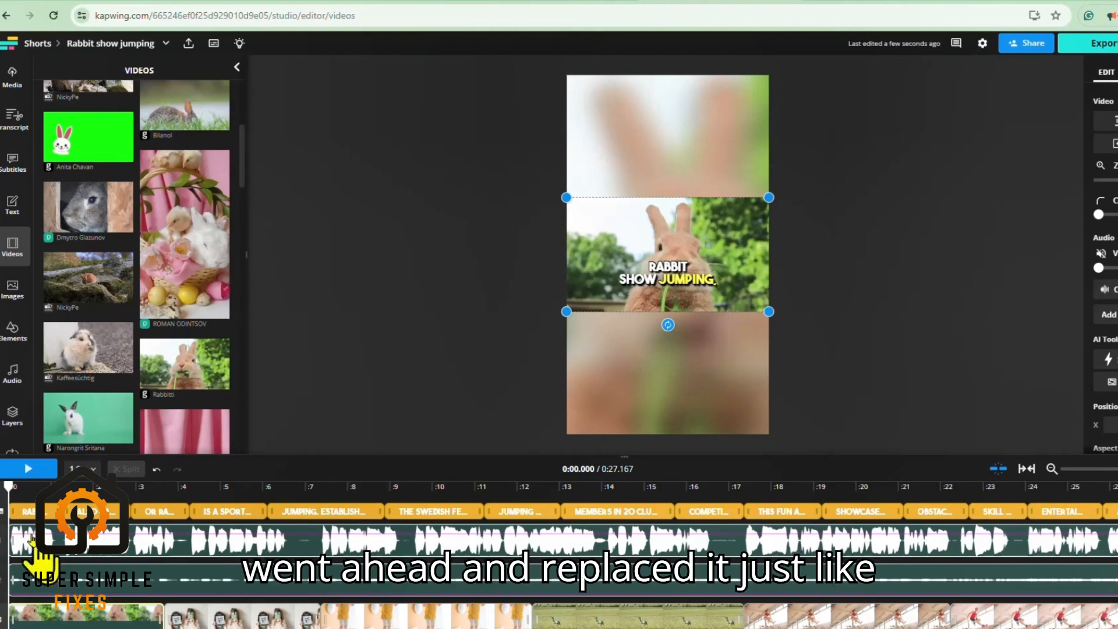
# - Stretch the opening rabbit video down and up so it fills the full height of the vertical canvas
pyautogui.moveTo(9, 487); pyautogui.dragTo(187, 488)
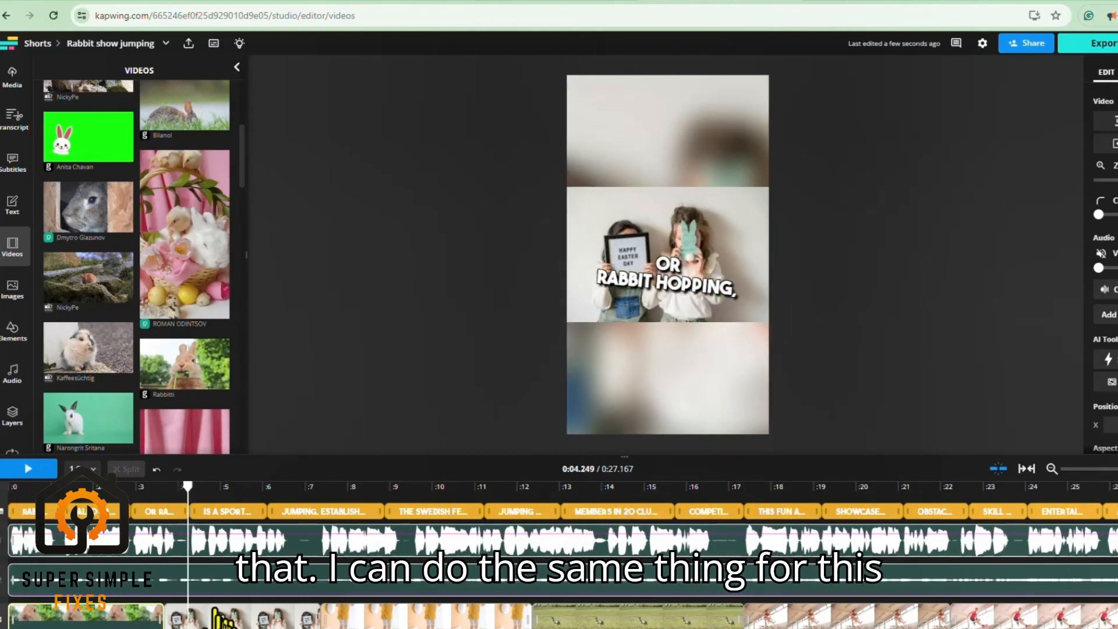
pyautogui.click(228, 626)
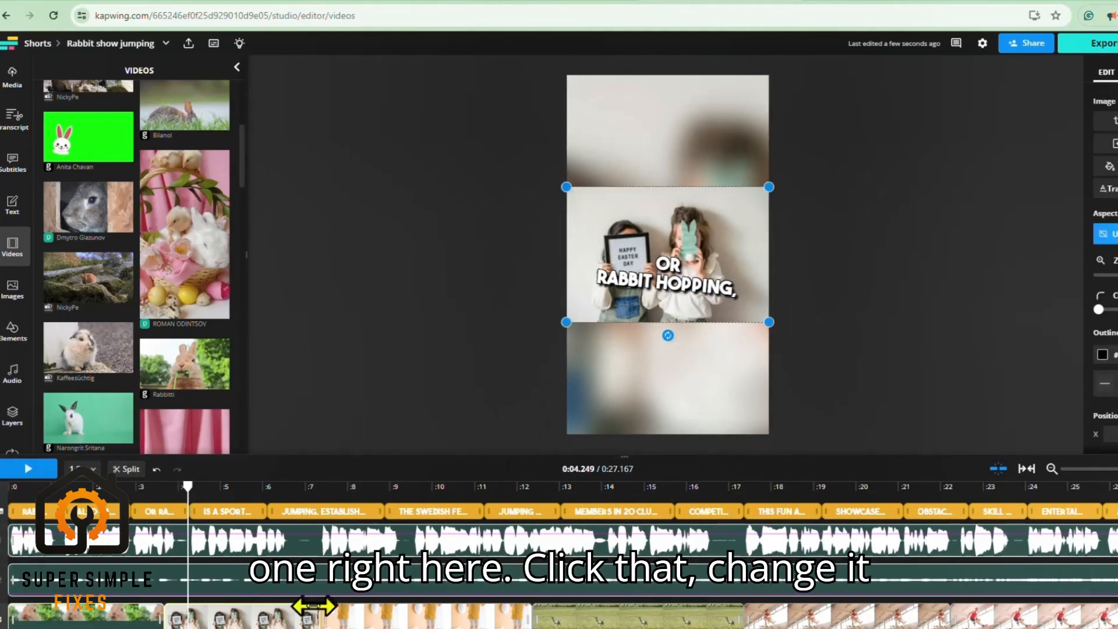
pyautogui.moveTo(187, 487); pyautogui.dragTo(87, 487)
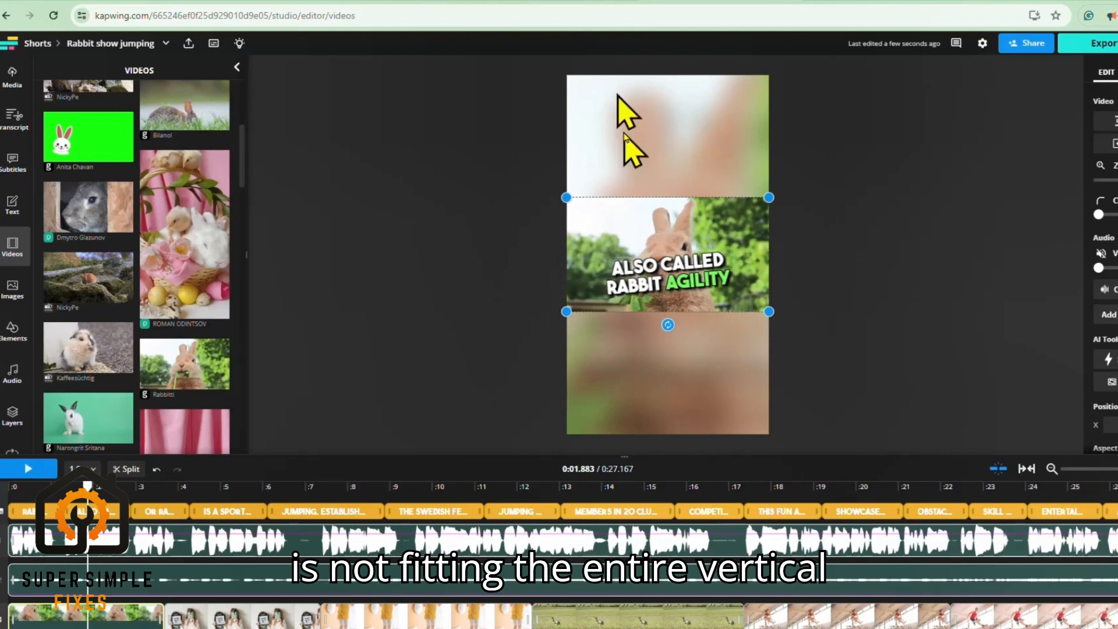
pyautogui.moveTo(568, 309); pyautogui.dragTo(565, 438)
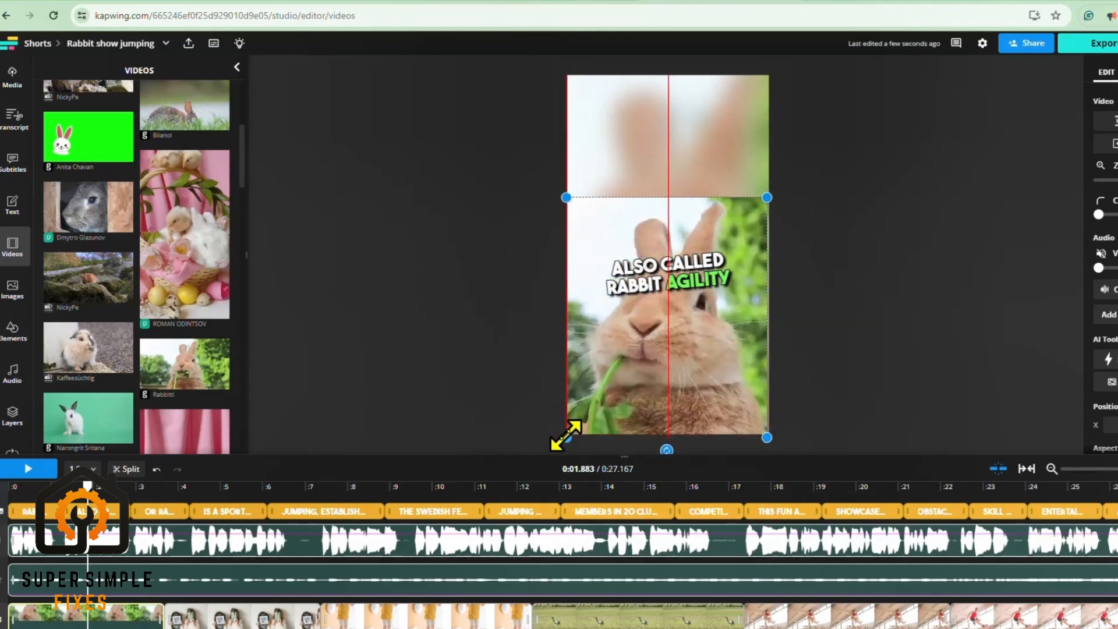
pyautogui.moveTo(768, 197); pyautogui.dragTo(768, 74)
pyautogui.click(856, 294)
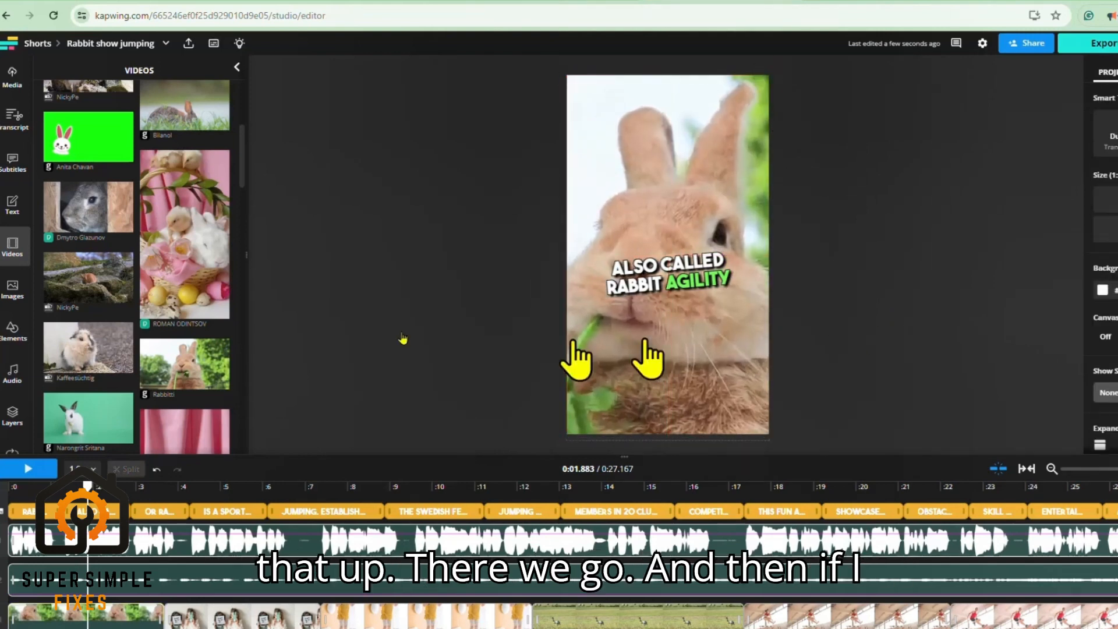
# - Add the uploaded Top Tier watermark image from My Media to the project, starting at 0:00
pyautogui.scroll(5, 144, 294)
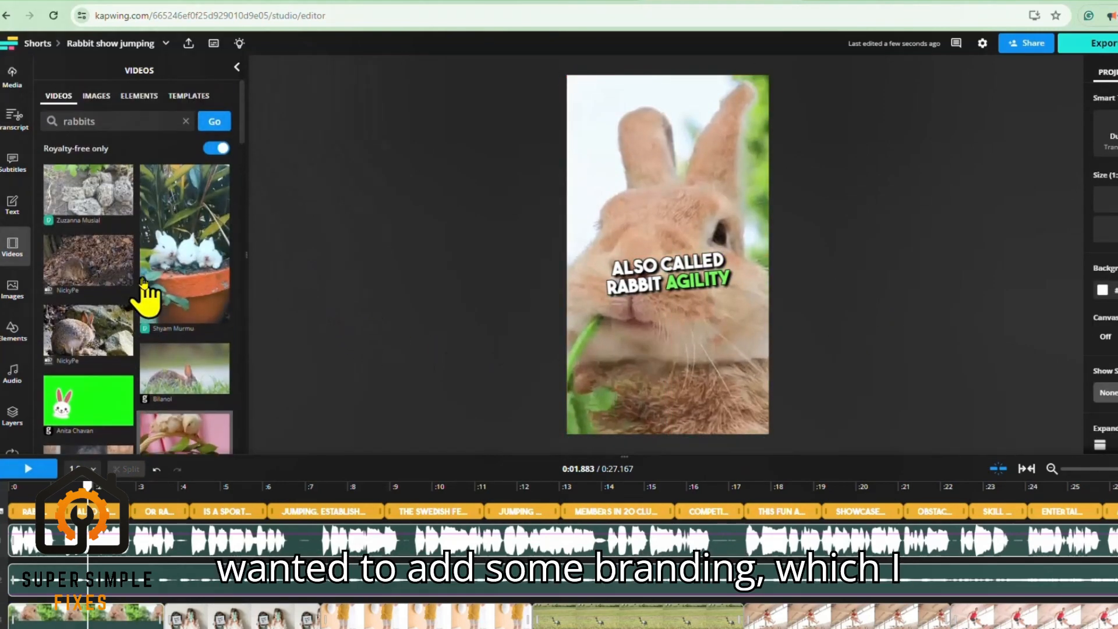
pyautogui.click(11, 78)
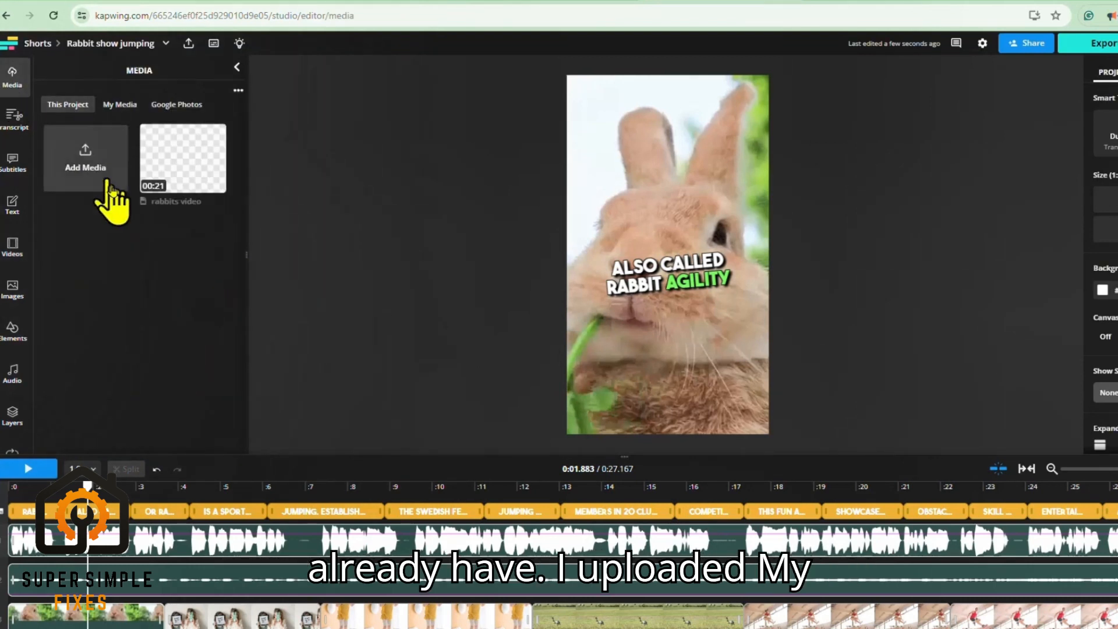
pyautogui.click(116, 106)
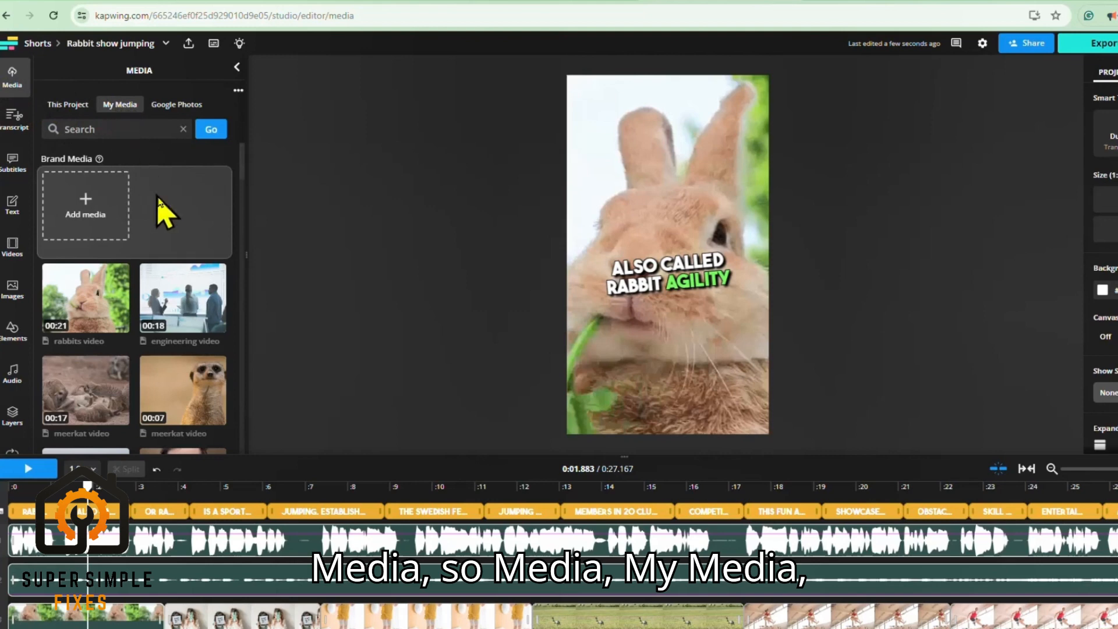
pyautogui.scroll(-10, 186, 251)
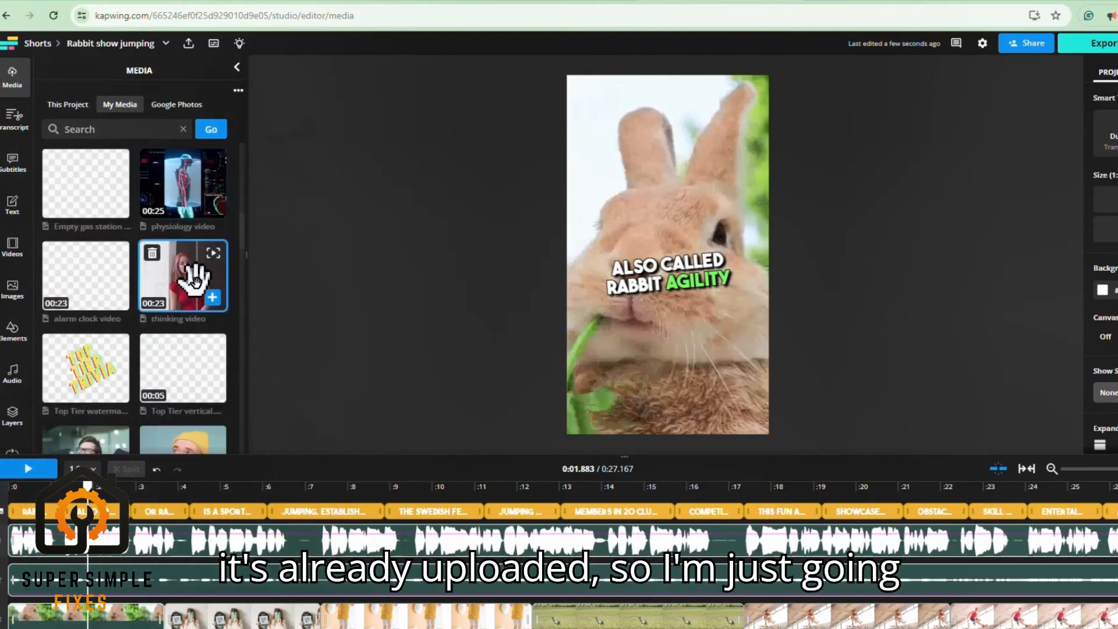
pyautogui.scroll(-3, 193, 280)
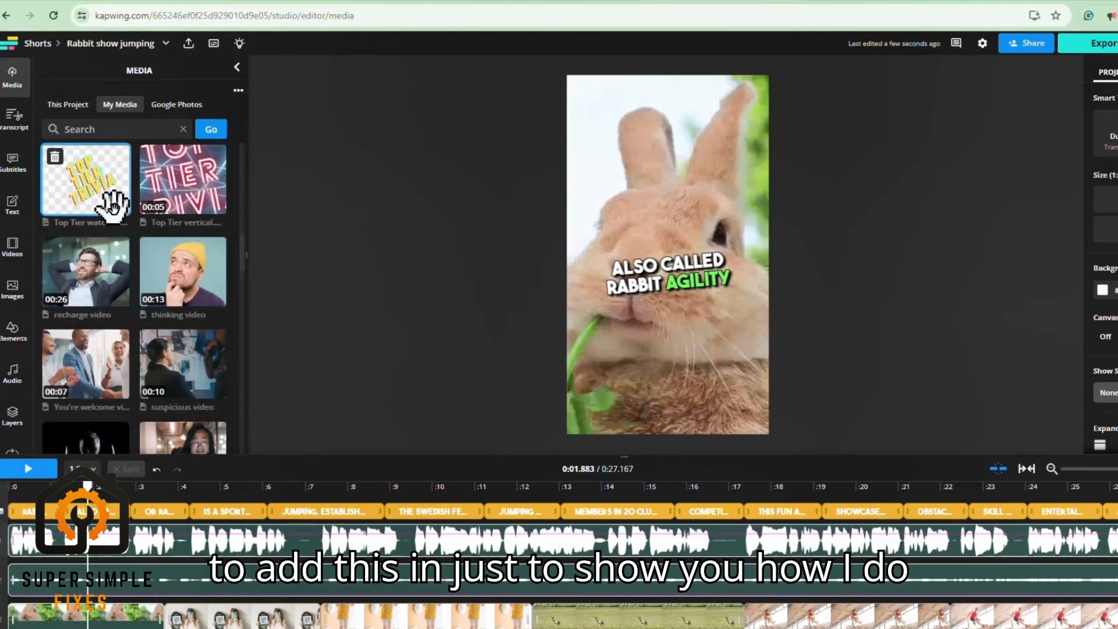
pyautogui.click(113, 215)
pyautogui.moveTo(163, 512); pyautogui.dragTo(27, 605)
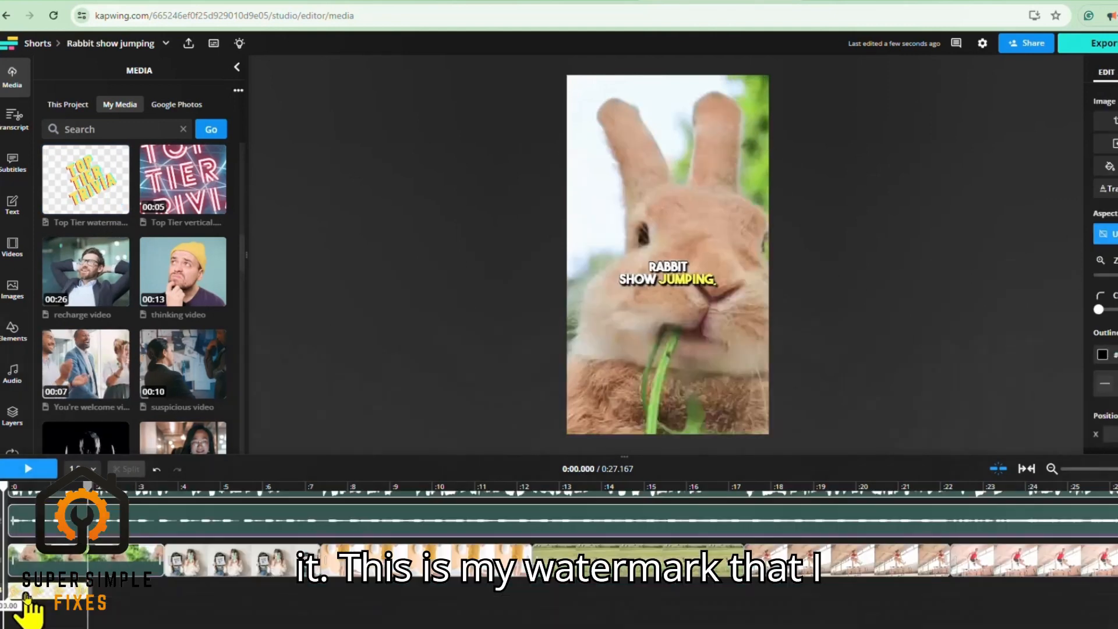
# - Shrink the watermark into the canvas's upper-left corner and extend its duration to the end of the video
pyautogui.moveTo(622, 282); pyautogui.dragTo(624, 155)
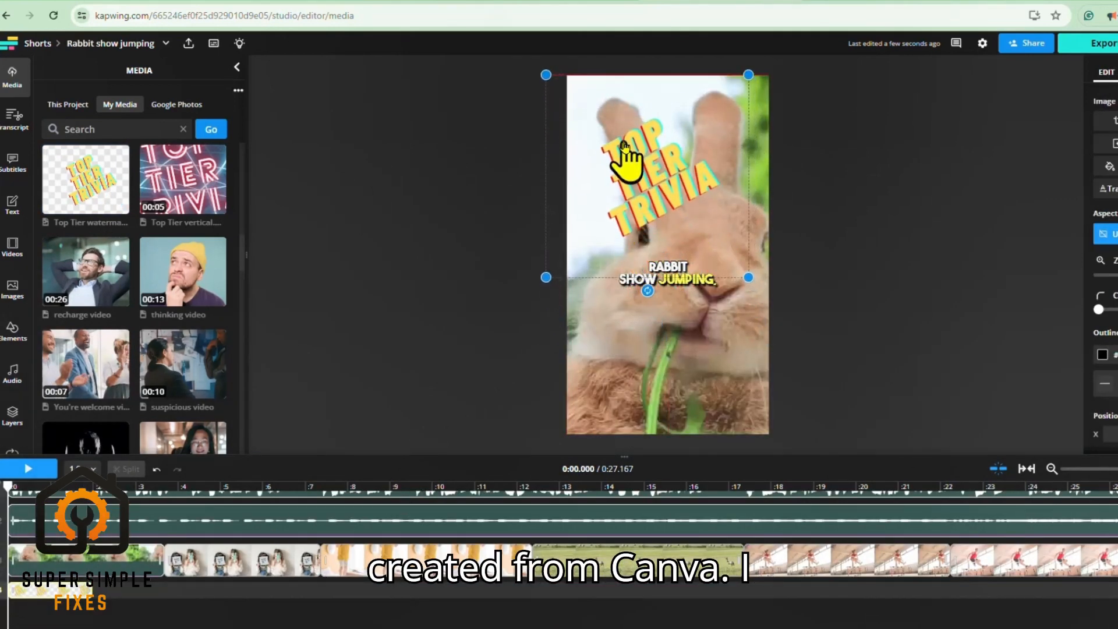
pyautogui.moveTo(746, 279)
pyautogui.mouseDown()
pyautogui.moveTo(681, 210)
pyautogui.moveTo(674, 184)
pyautogui.mouseUp()
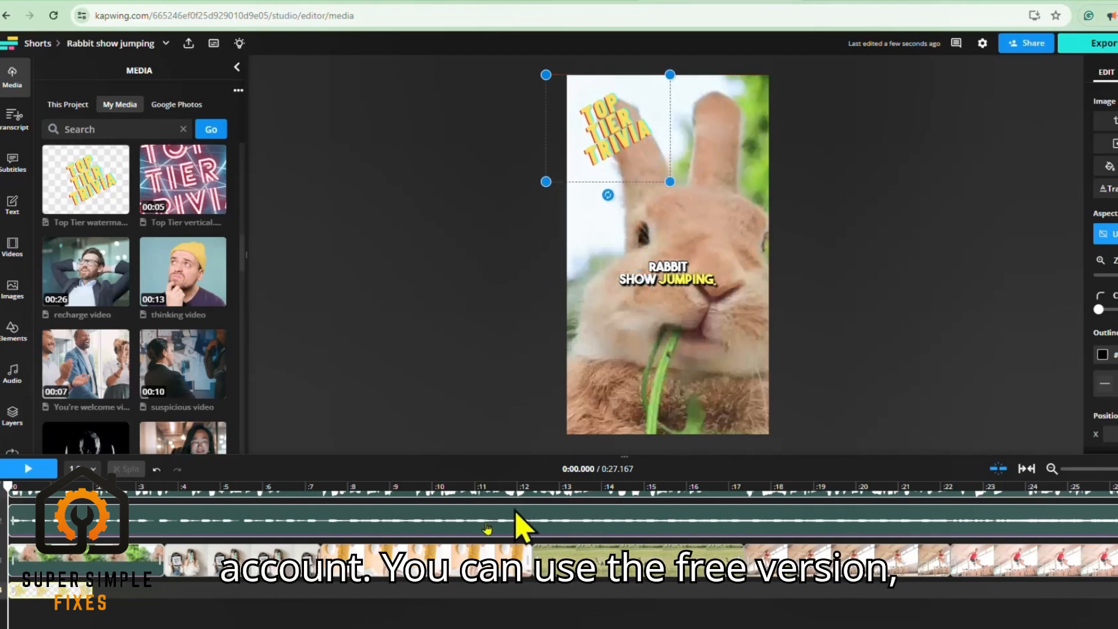
pyautogui.click(93, 594)
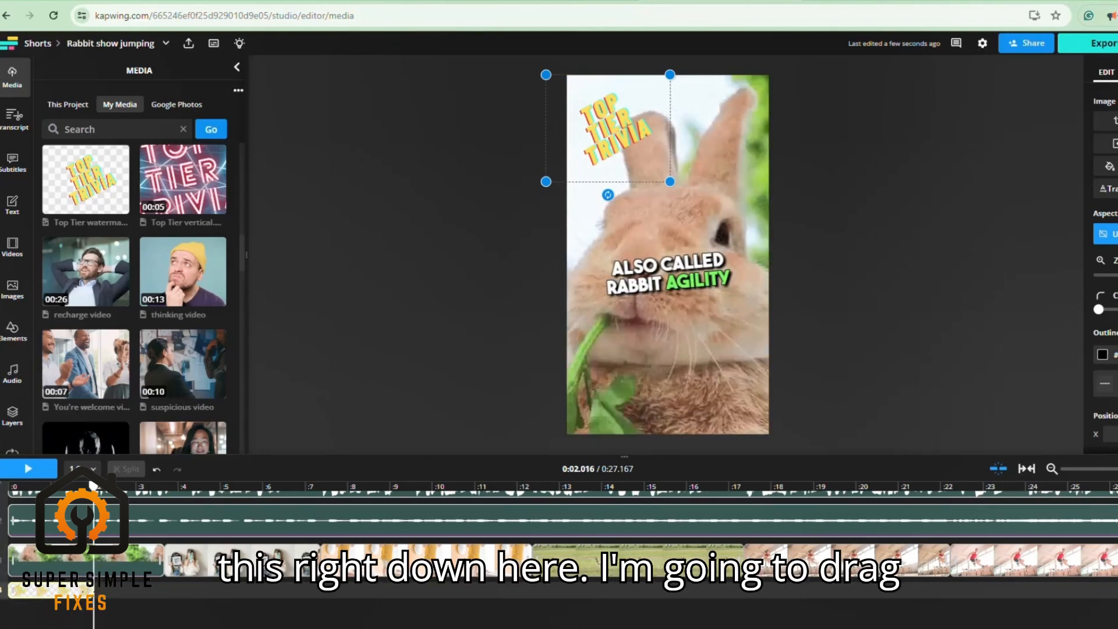
pyautogui.moveTo(90, 591); pyautogui.dragTo(1115, 591)
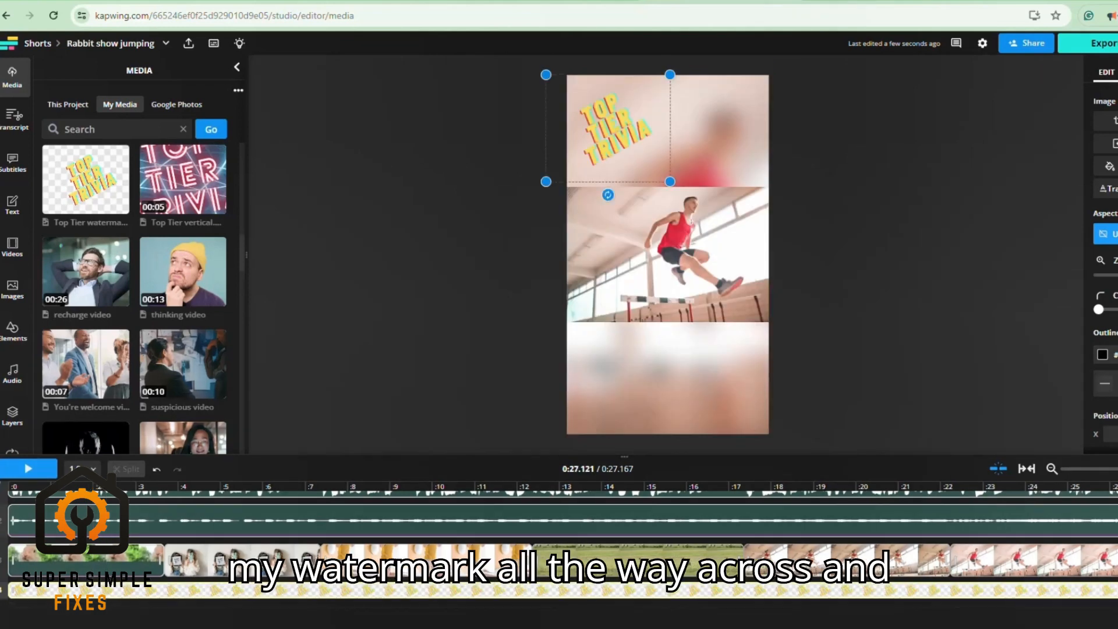
pyautogui.moveTo(1116, 507); pyautogui.dragTo(11, 513)
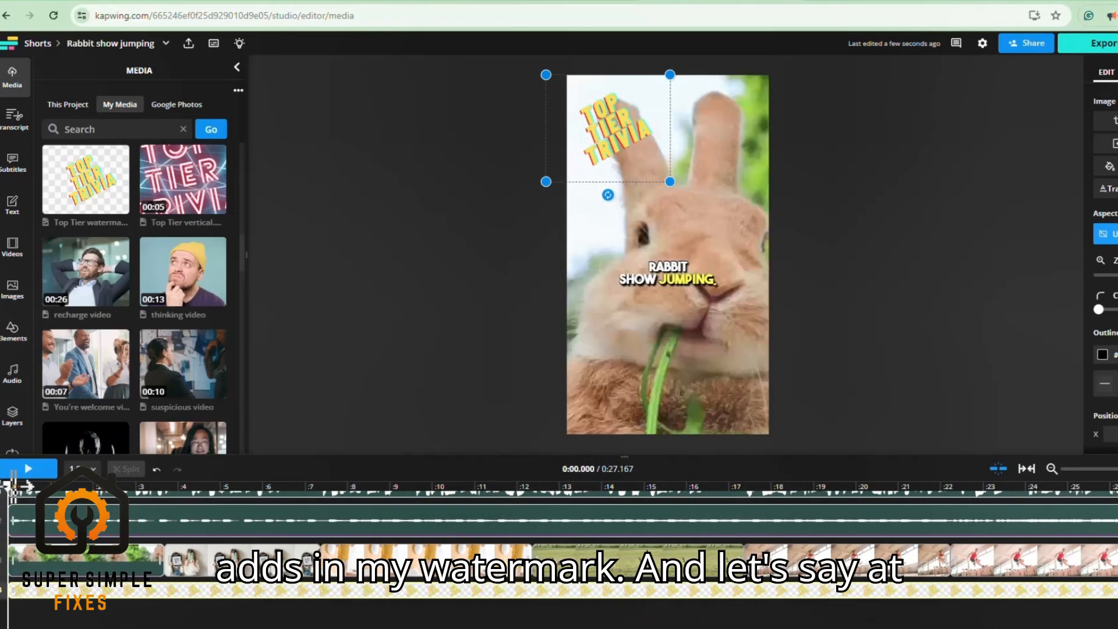
# - Append the 5-second Top Tier vertical video as an end clip at 0:27.167 and trim its end to 0:29.541
pyautogui.moveTo(12, 513); pyautogui.dragTo(1116, 500)
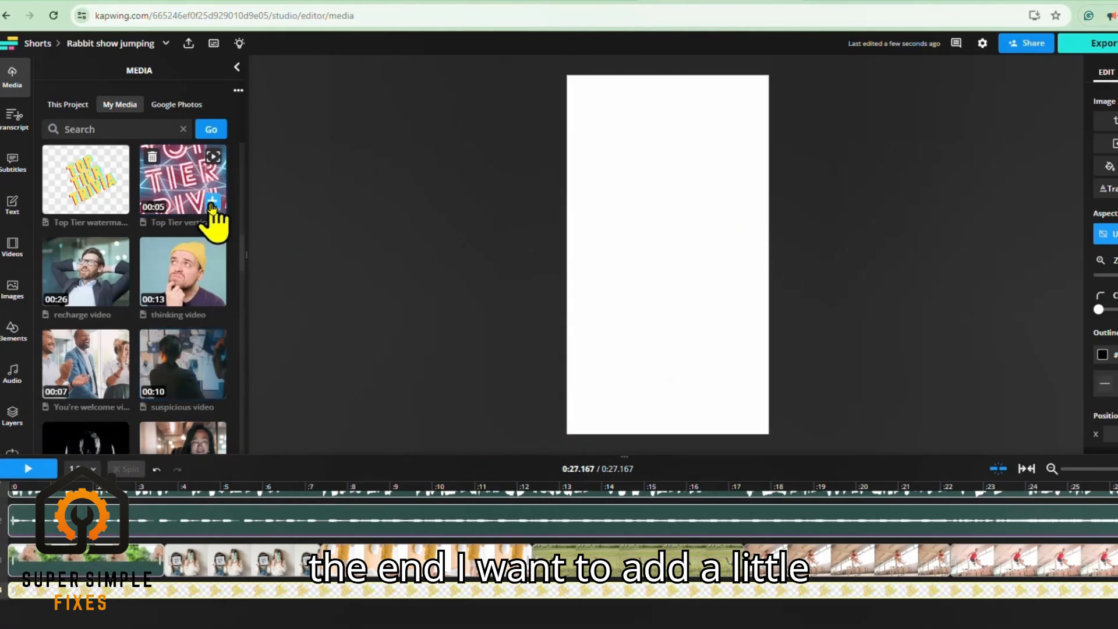
pyautogui.click(211, 204)
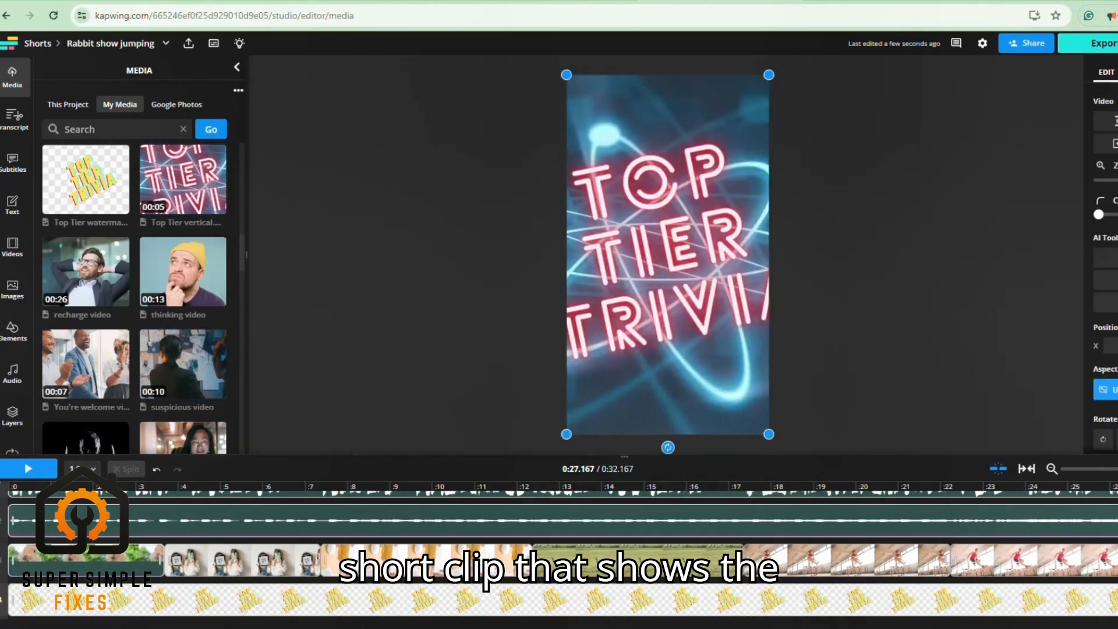
pyautogui.moveTo(919, 499)
pyautogui.mouseDown()
pyautogui.moveTo(852, 508)
pyautogui.moveTo(928, 508)
pyautogui.mouseUp()
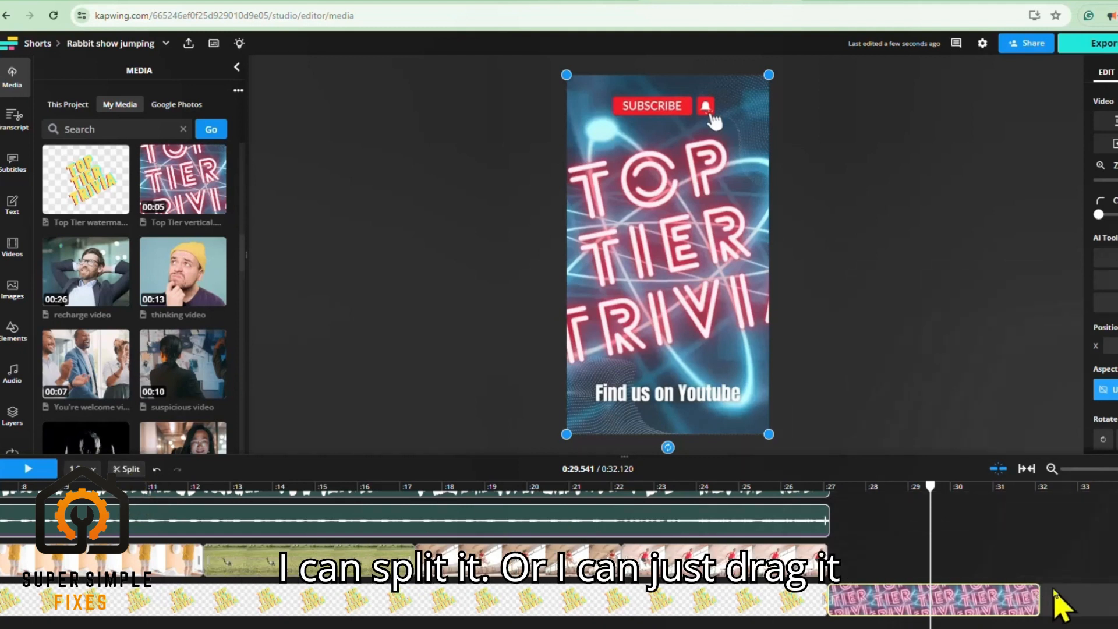
pyautogui.moveTo(1040, 598); pyautogui.dragTo(931, 608)
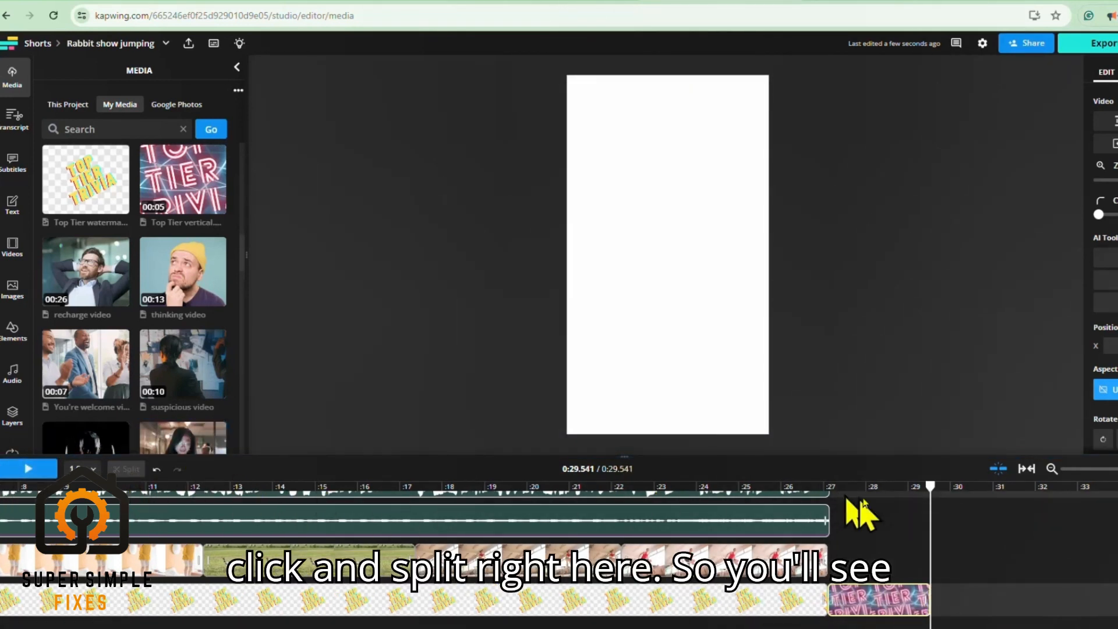
# - Try to split the Top Tier end clip at 0:28.825 and move the playhead back to about 0:07.3
pyautogui.moveTo(932, 488); pyautogui.dragTo(900, 488)
pyautogui.click(126, 469)
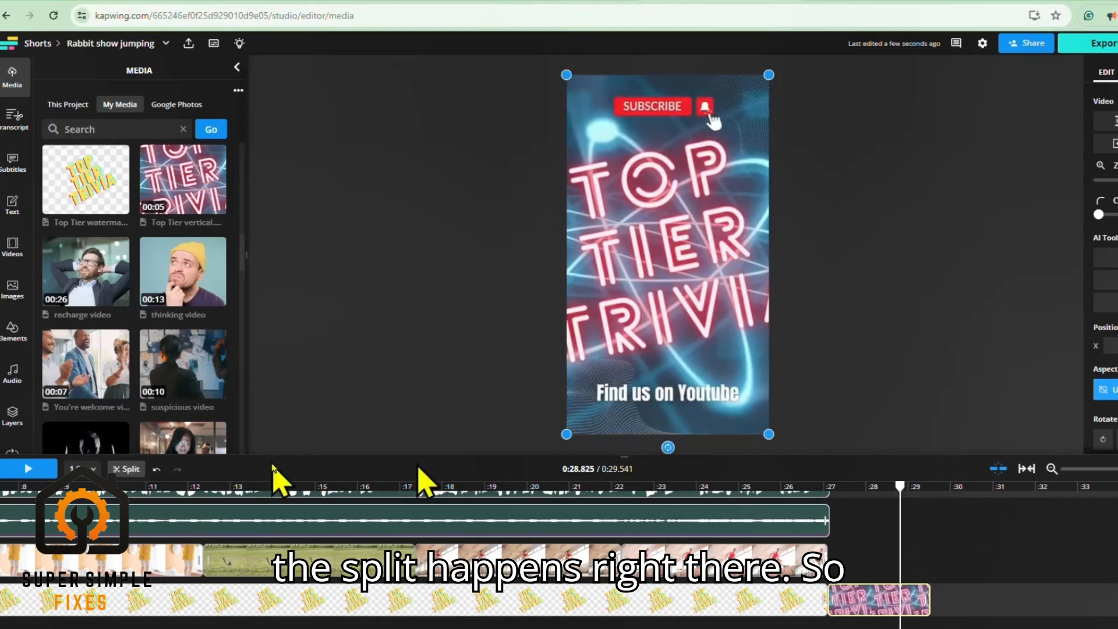
pyautogui.moveTo(899, 488); pyautogui.dragTo(432, 487)
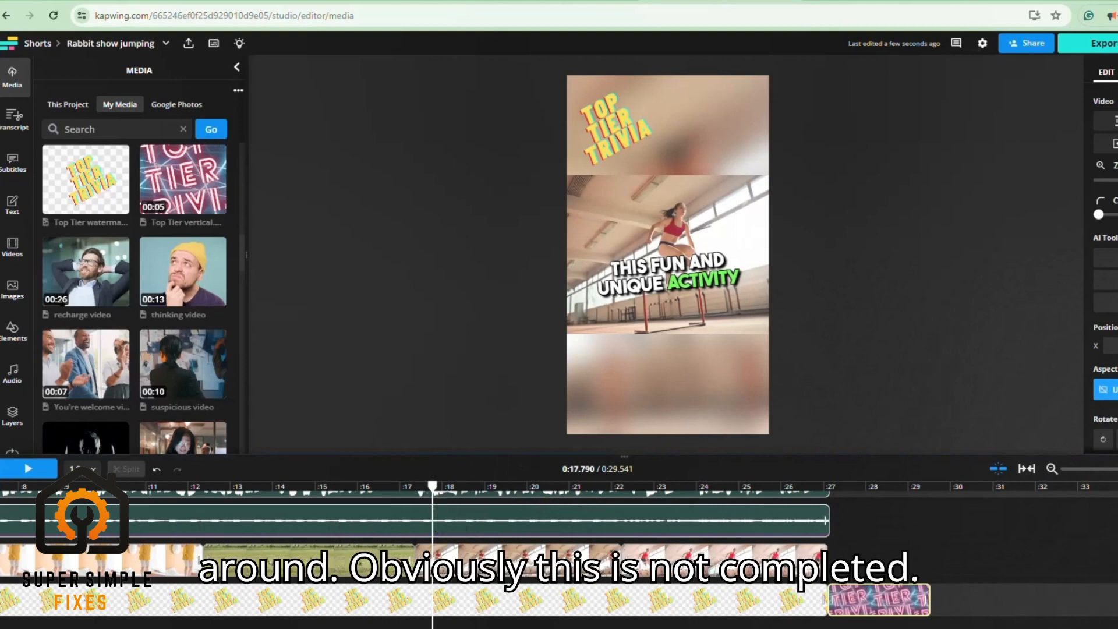
pyautogui.moveTo(429, 492); pyautogui.dragTo(321, 507)
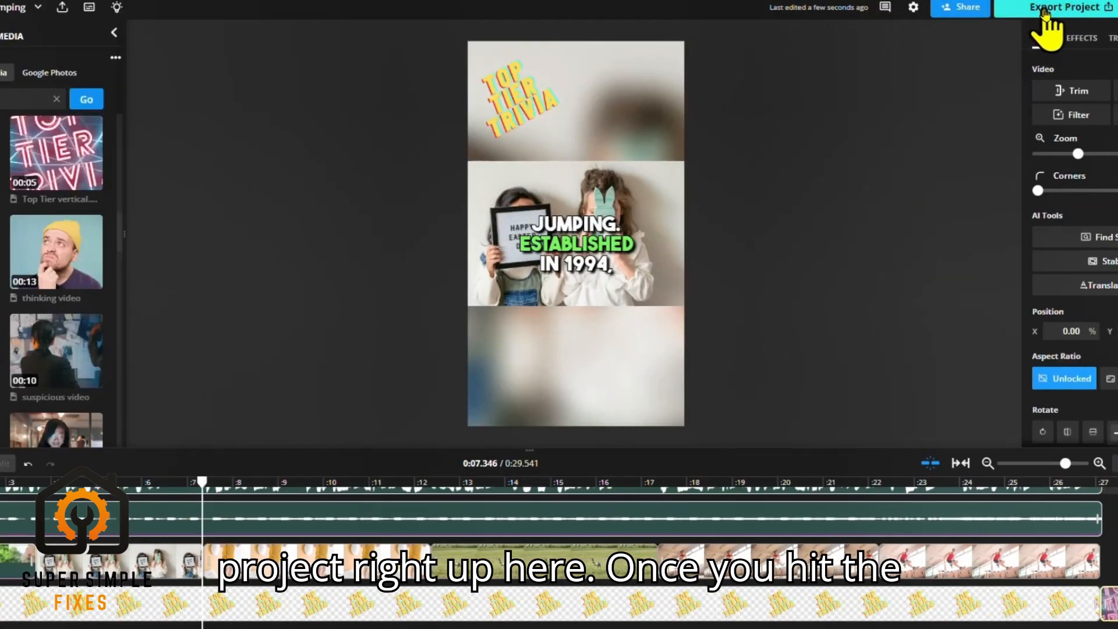
# - Export the project as an MP4 at 1080p resolution
pyautogui.click(1045, 11)
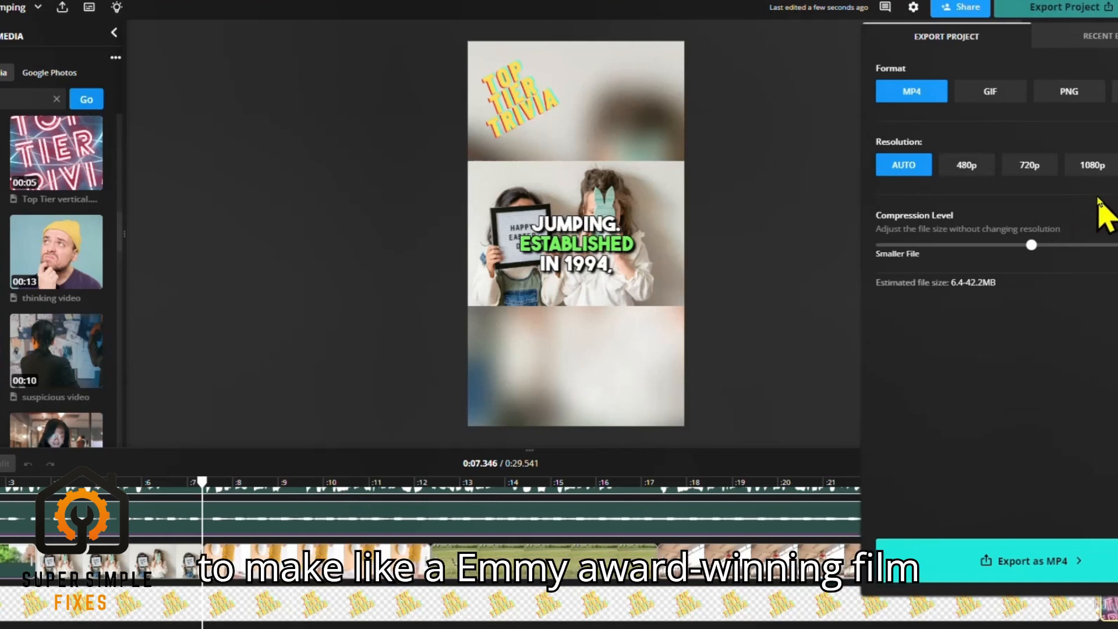
pyautogui.click(1087, 168)
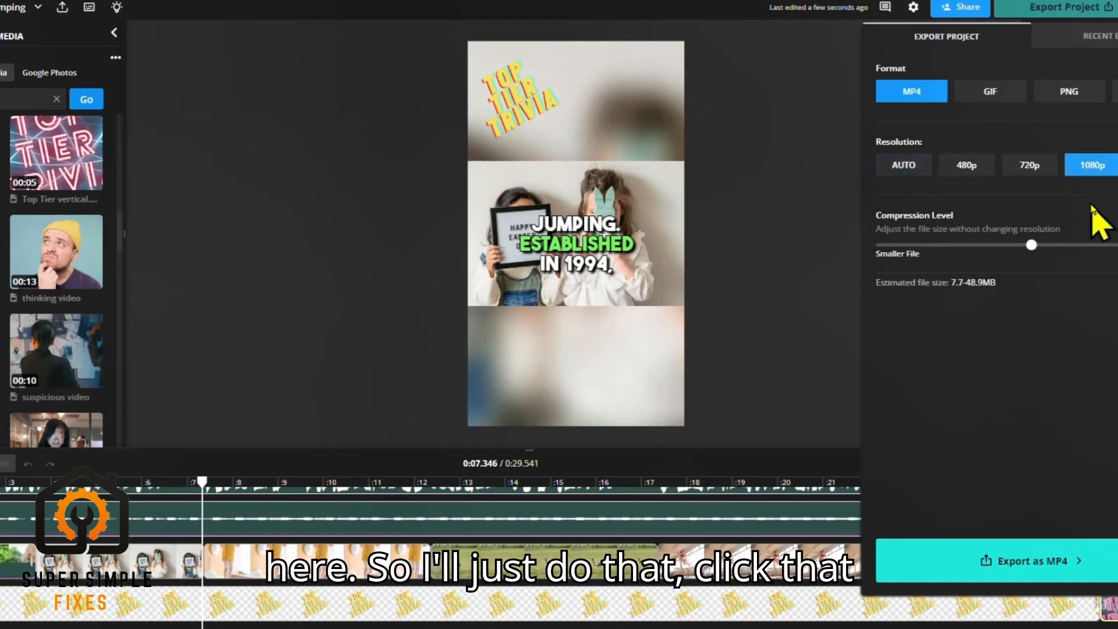
pyautogui.click(1067, 544)
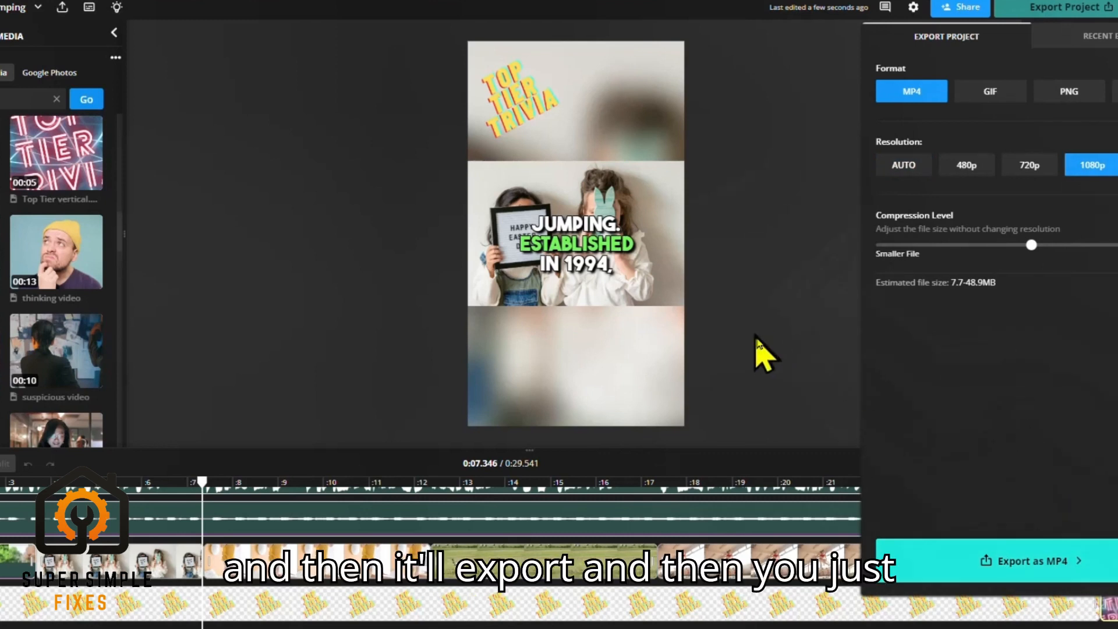